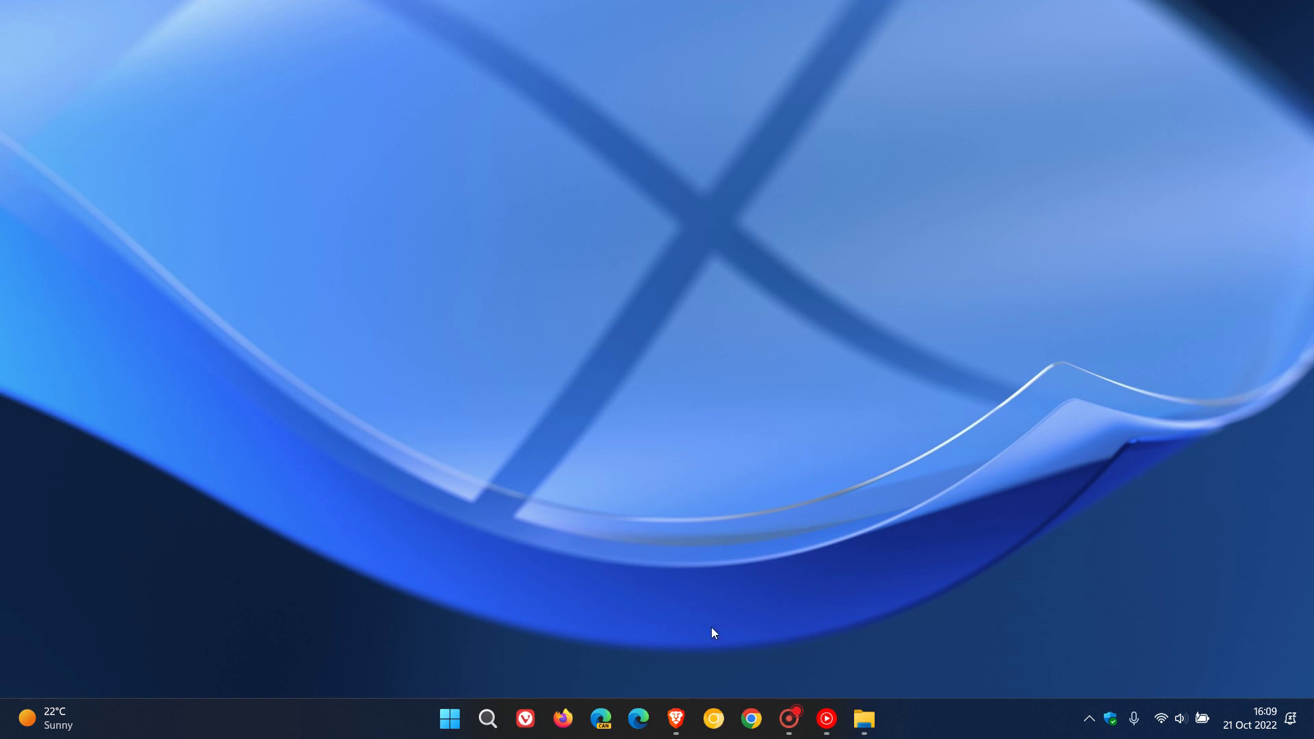
pyautogui.click(677, 718)
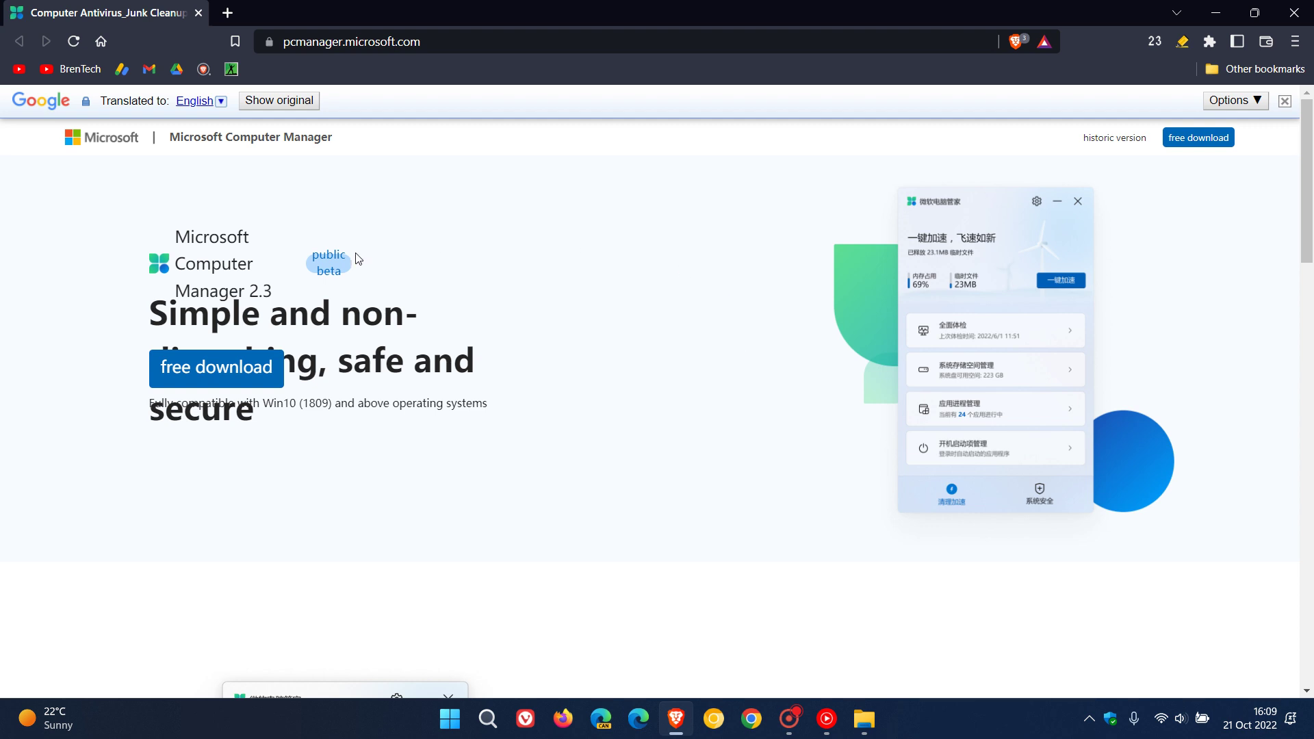
pyautogui.scroll(-5, 750, 328)
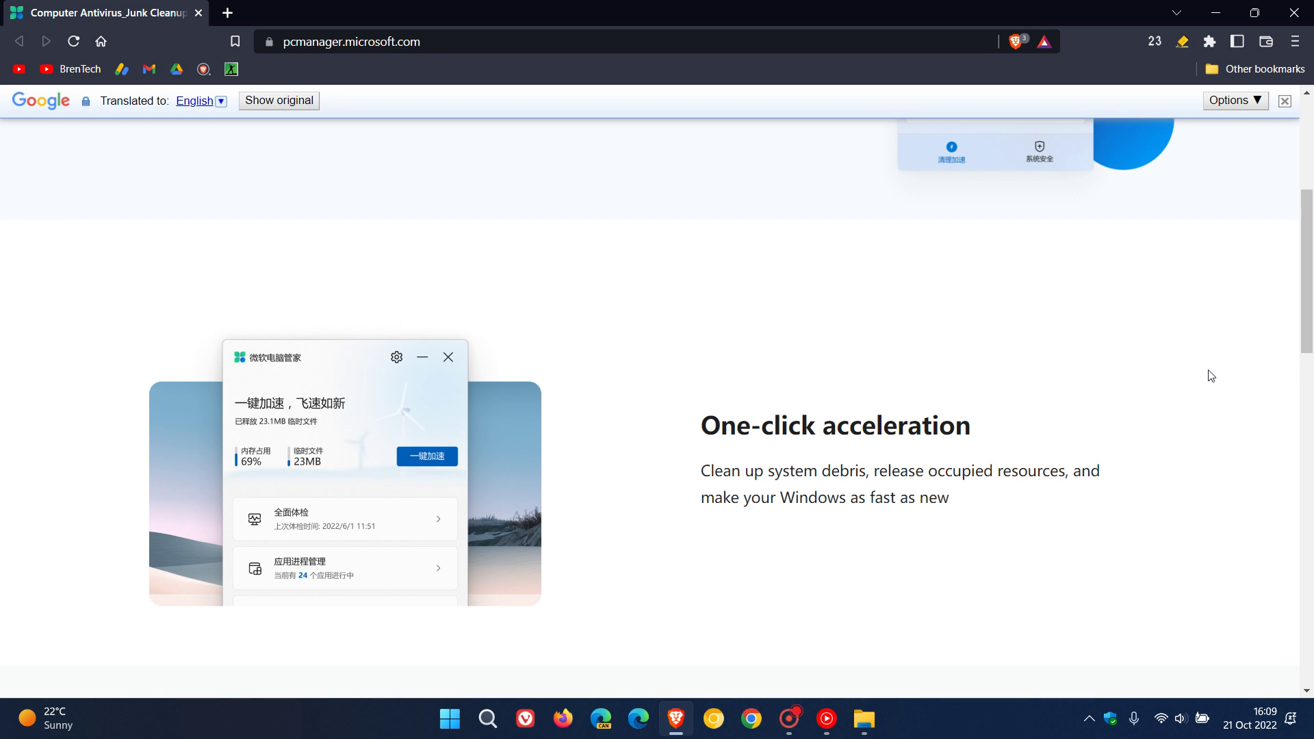
pyautogui.scroll(-5, 1198, 389)
pyautogui.scroll(-2, 1197, 389)
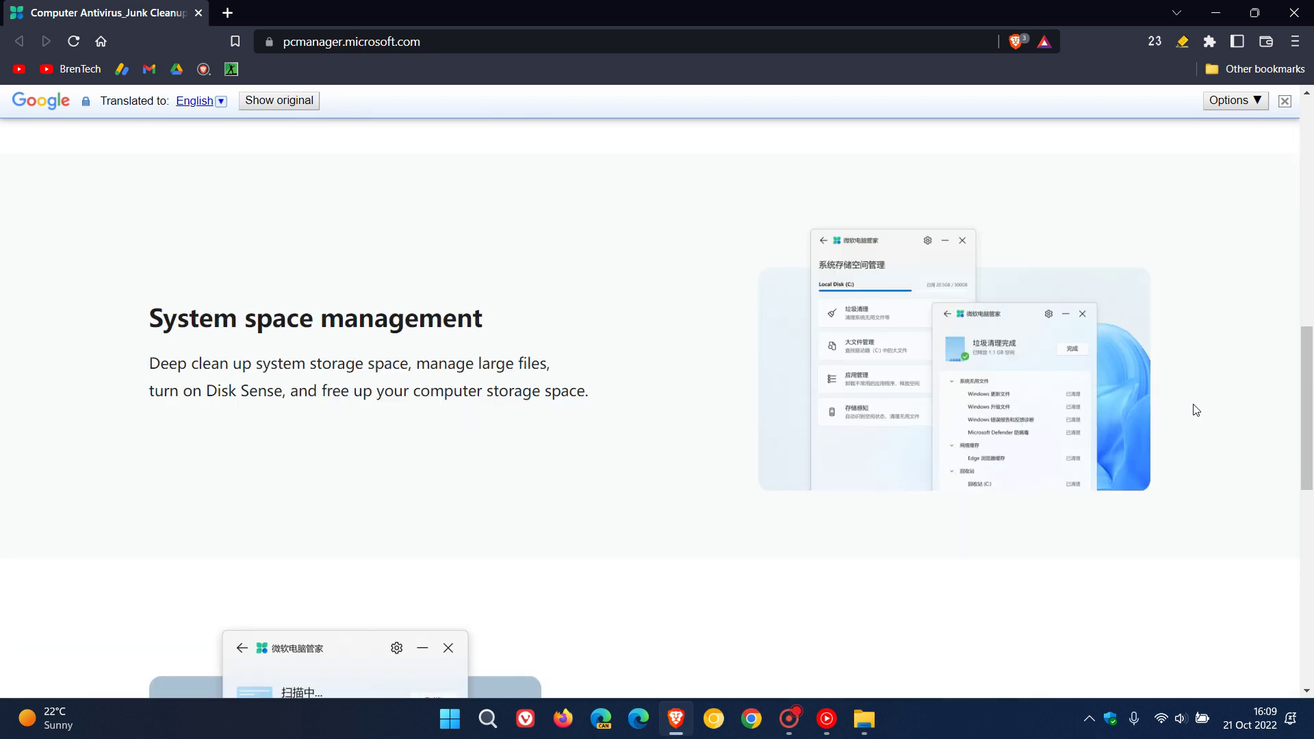
pyautogui.scroll(-5, 1194, 411)
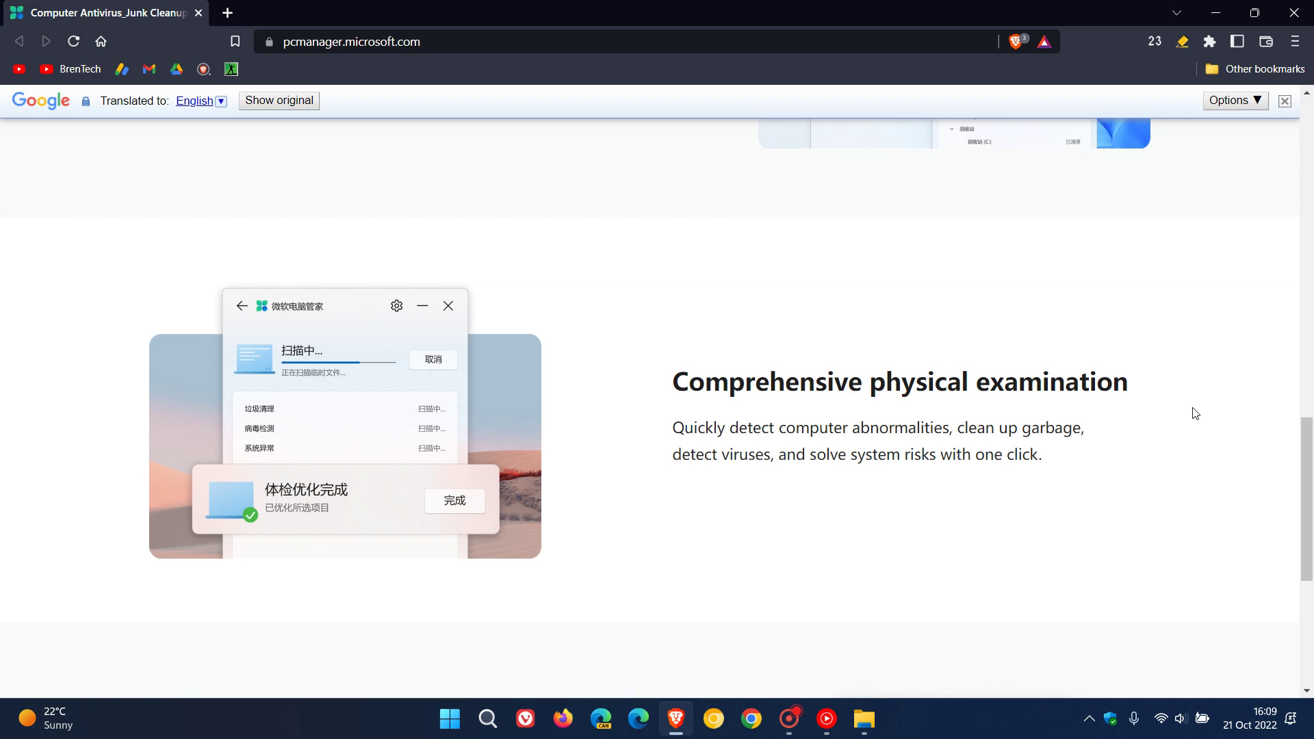
pyautogui.scroll(-5, 1195, 413)
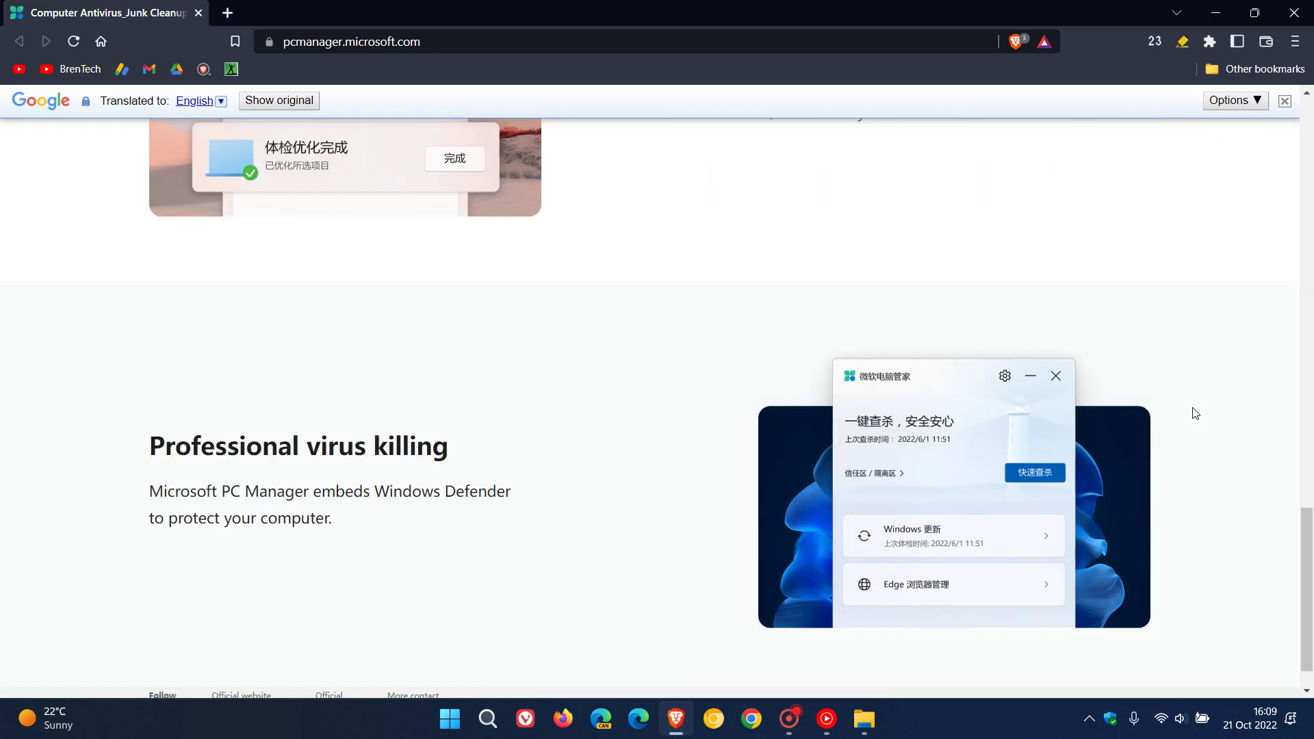
pyautogui.scroll(-1, 1195, 413)
pyautogui.scroll(20, 1191, 411)
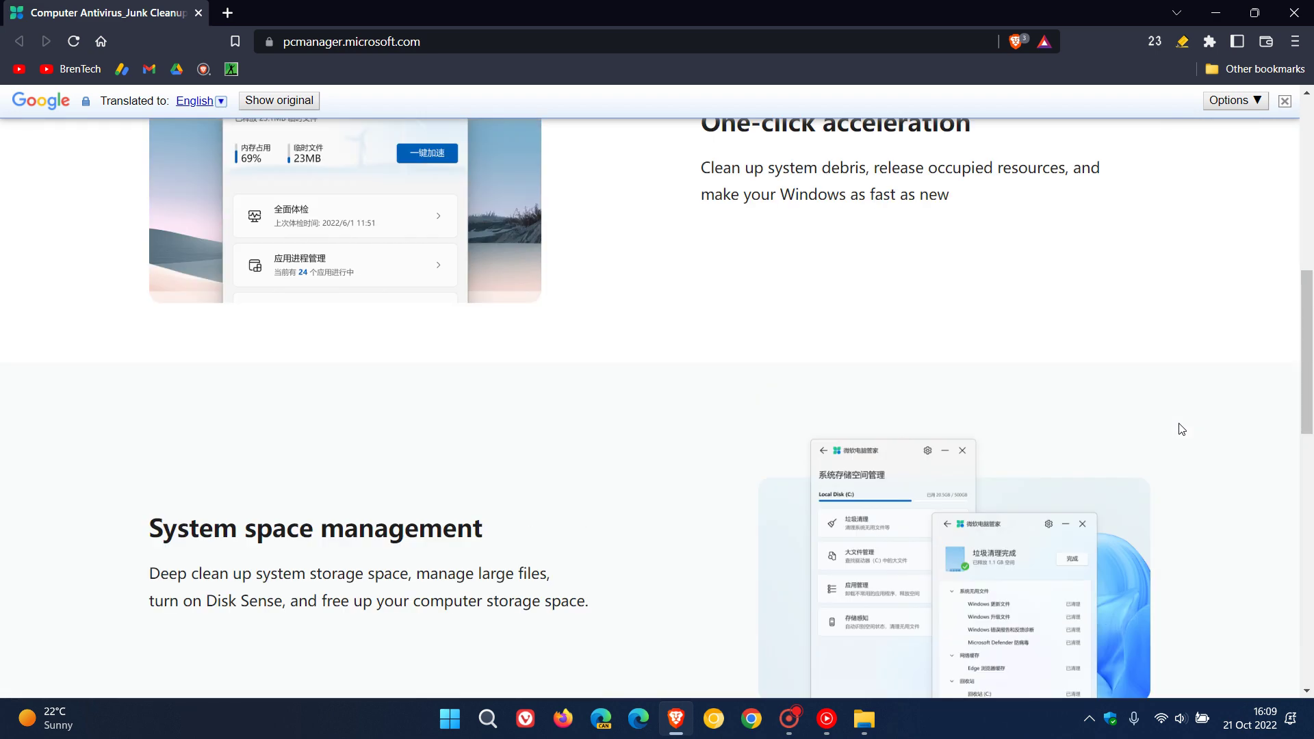
pyautogui.scroll(2, 1181, 435)
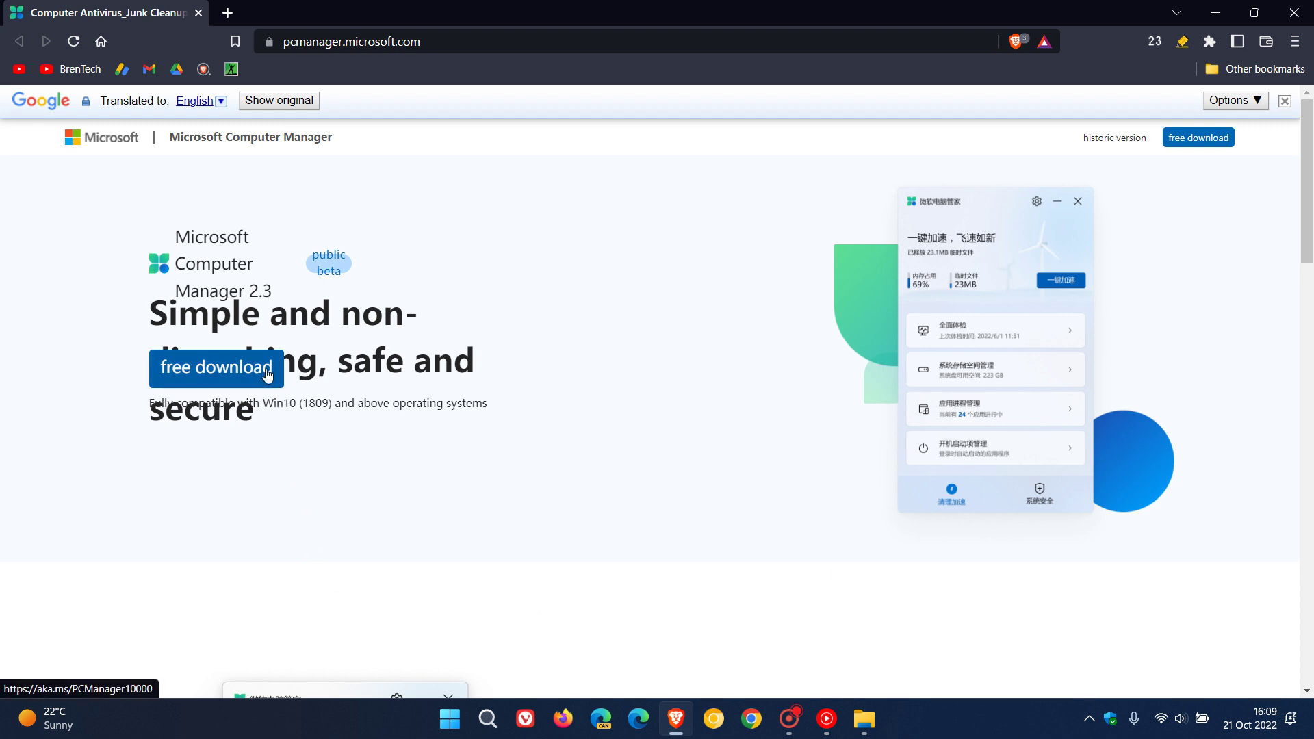
pyautogui.moveTo(267, 374)
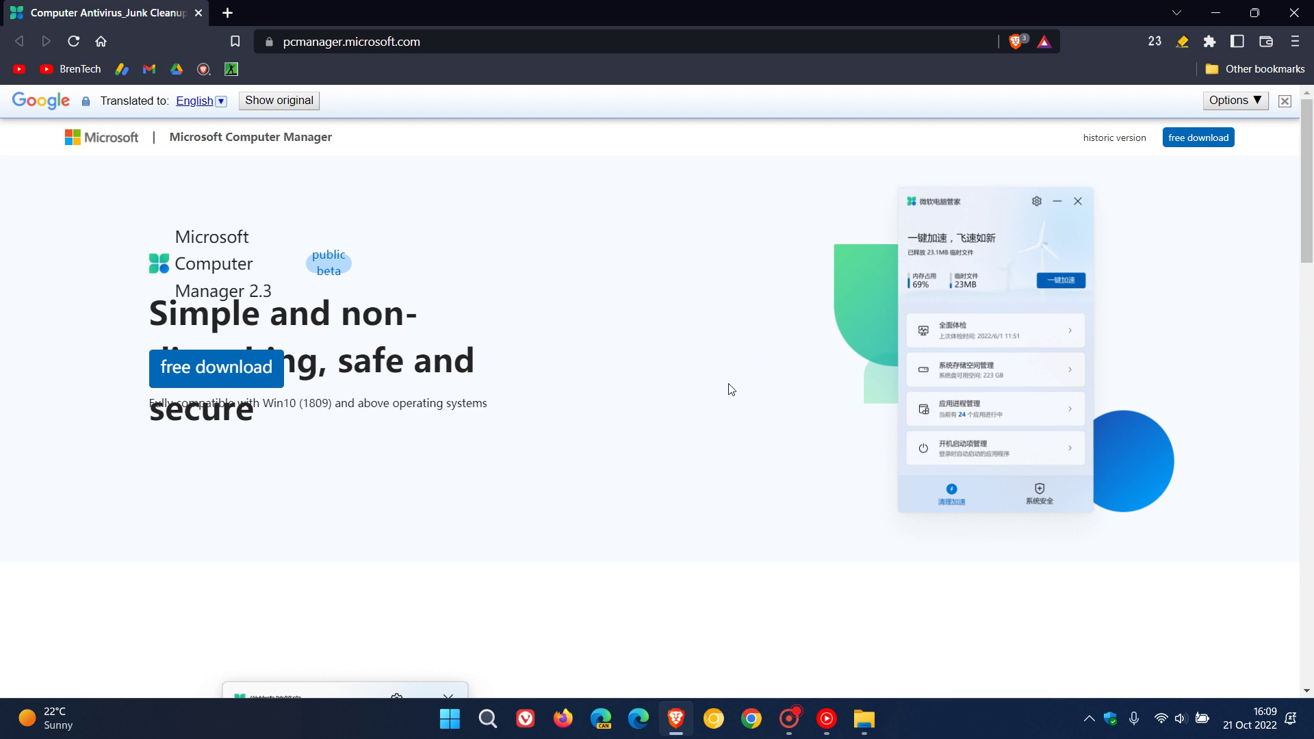
# - Hide Brave and open the Downloads folder holding MSPCManagerSetup, then minimize and restore it
pyautogui.click(1218, 13)
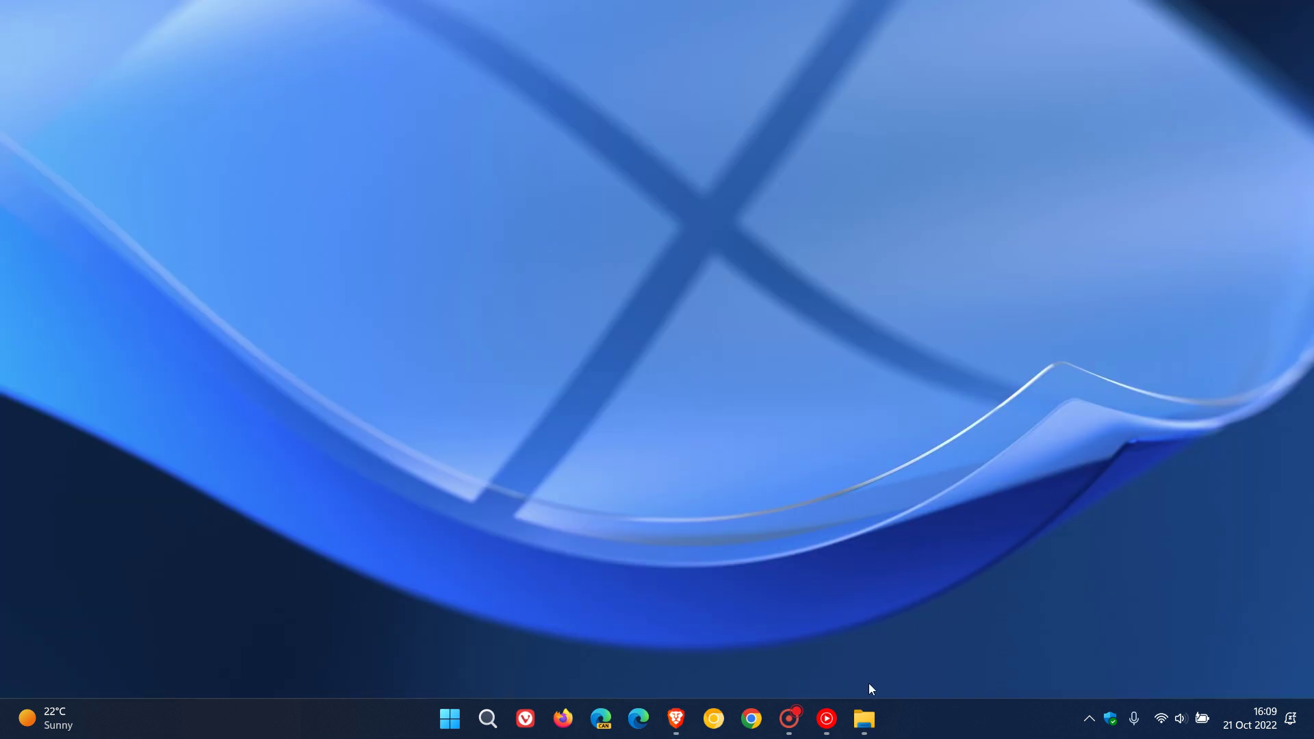
pyautogui.click(865, 731)
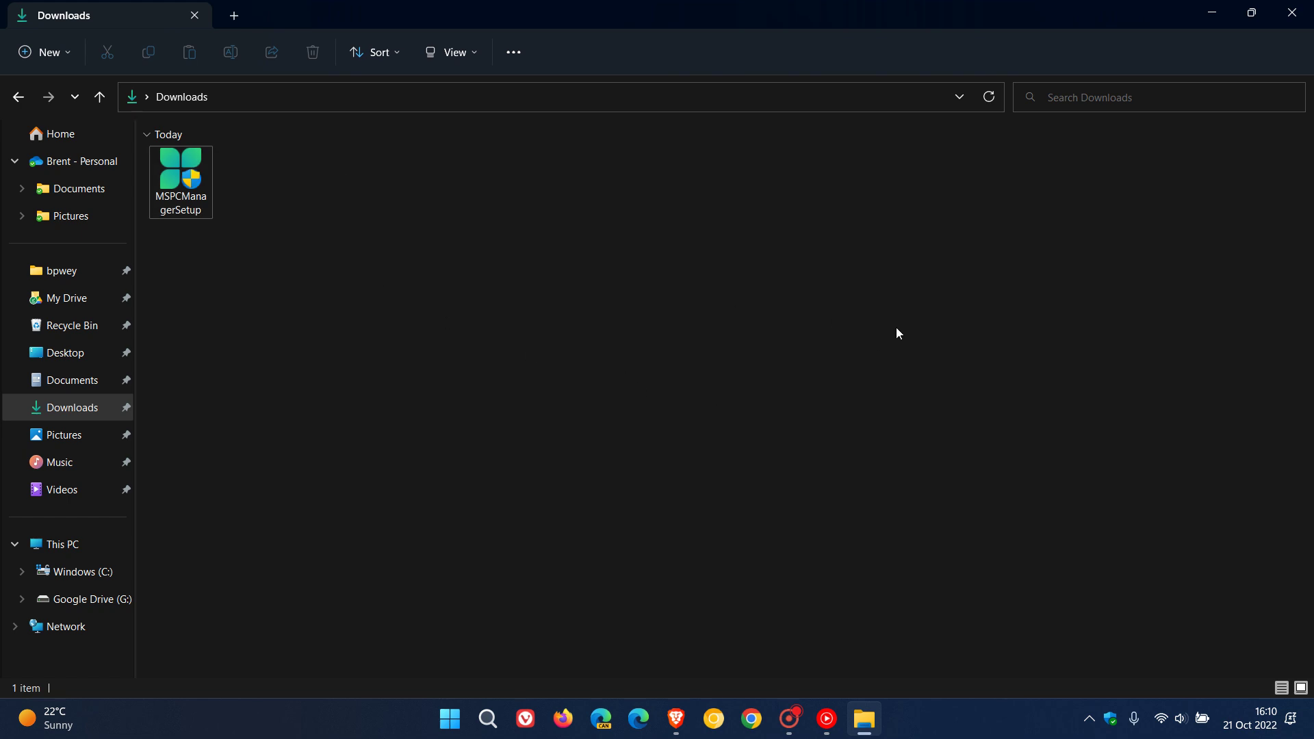
pyautogui.click(1212, 13)
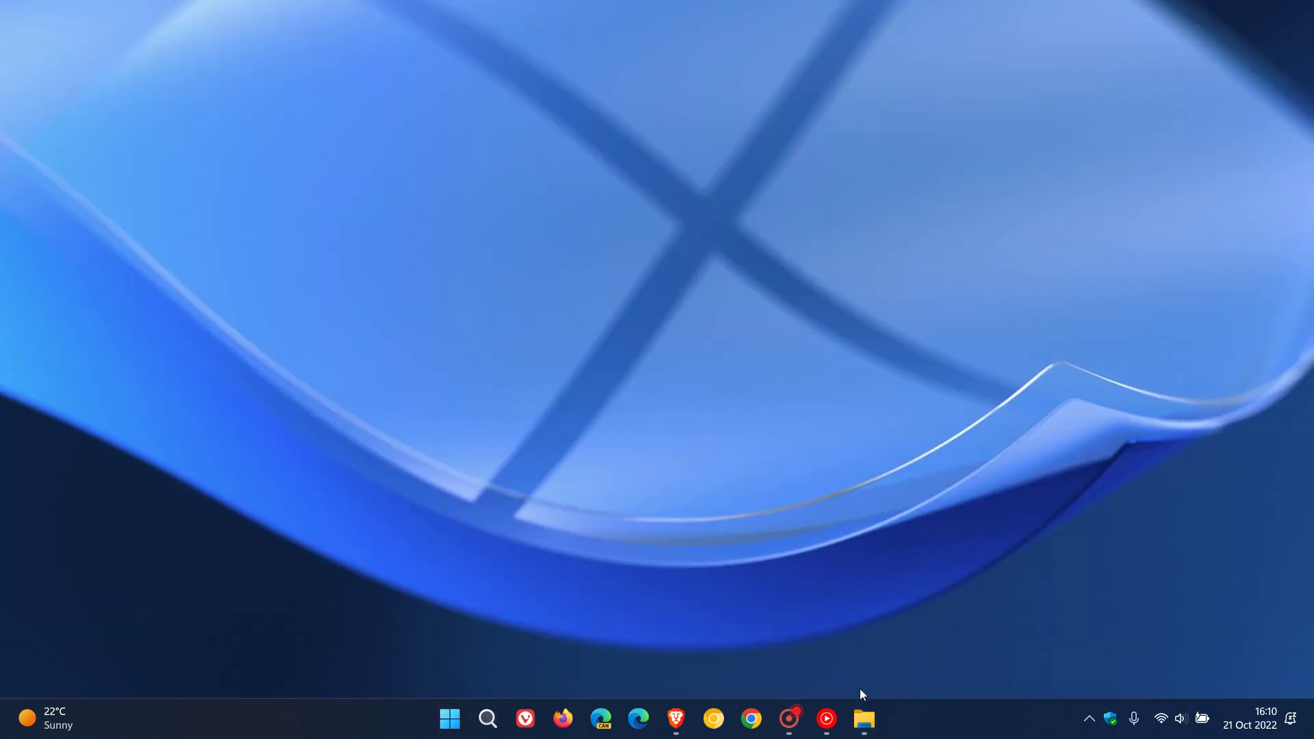
pyautogui.click(864, 718)
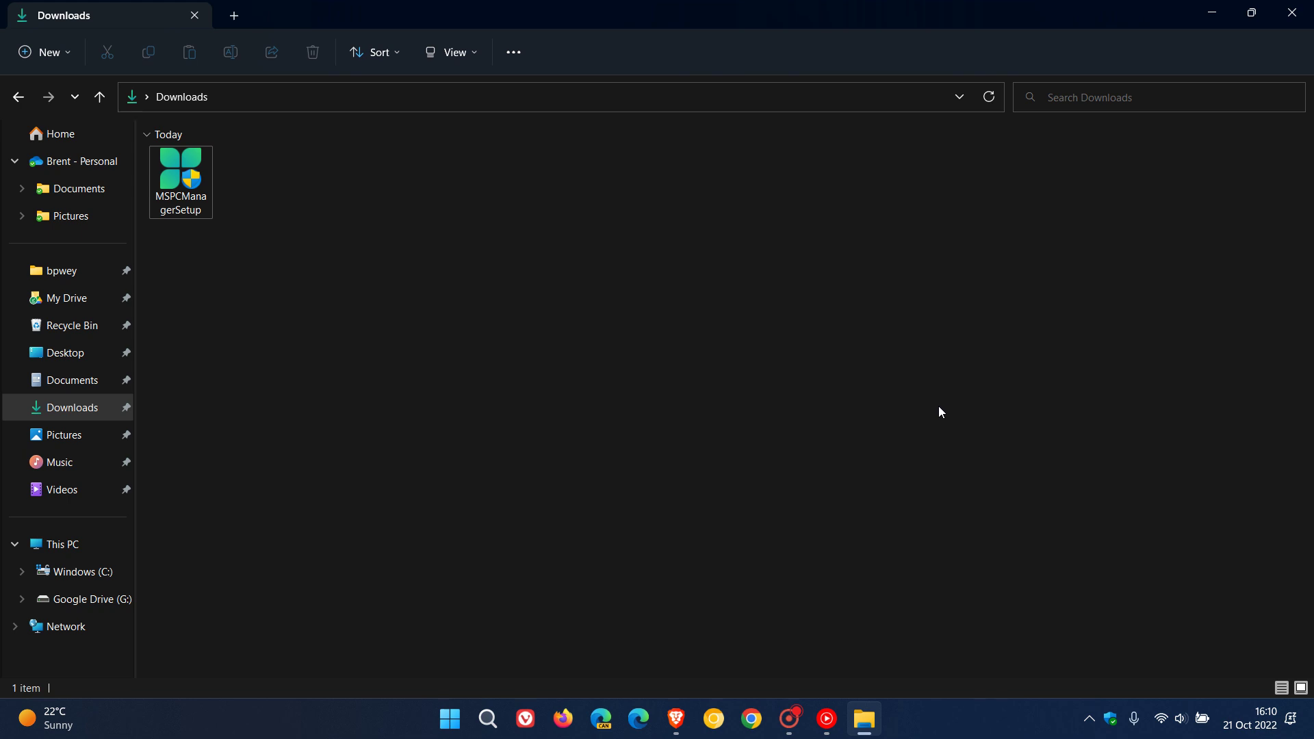
# - Launch PC Manager from the Start menu's All apps list and center its window
pyautogui.click(1213, 14)
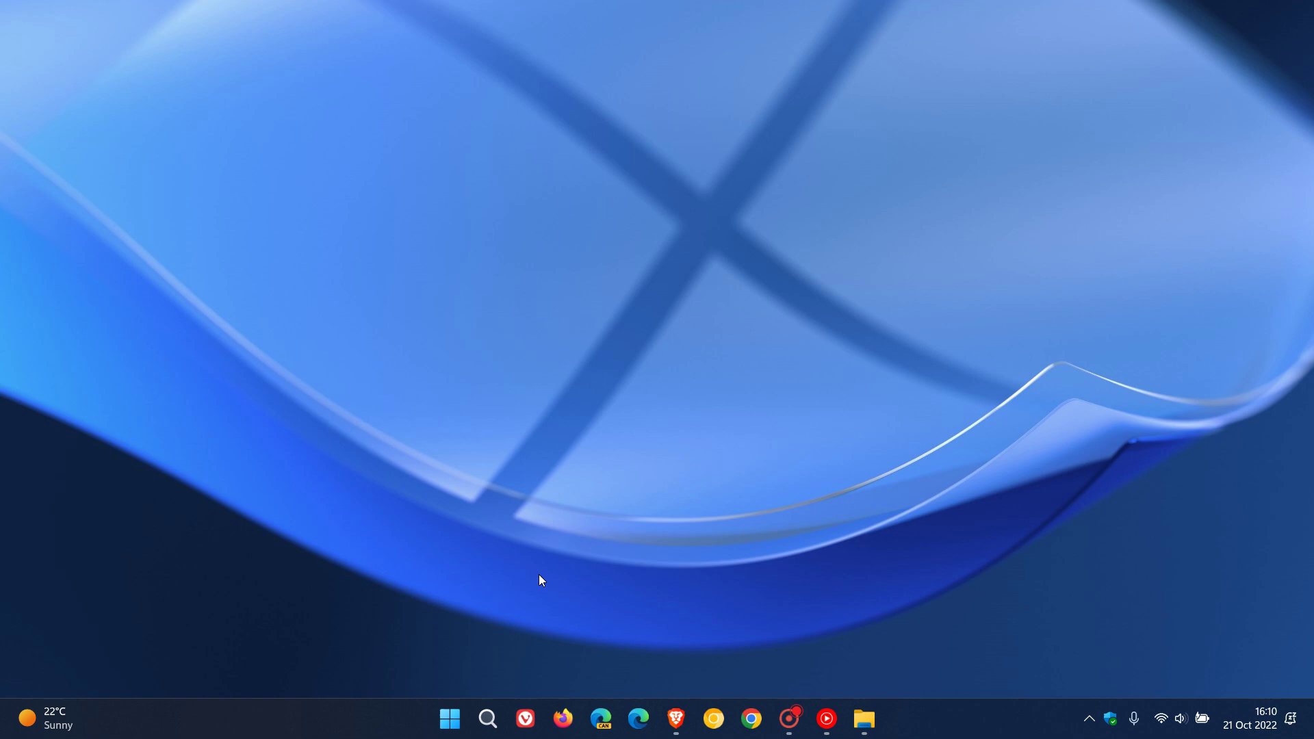
pyautogui.click(450, 719)
pyautogui.click(845, 173)
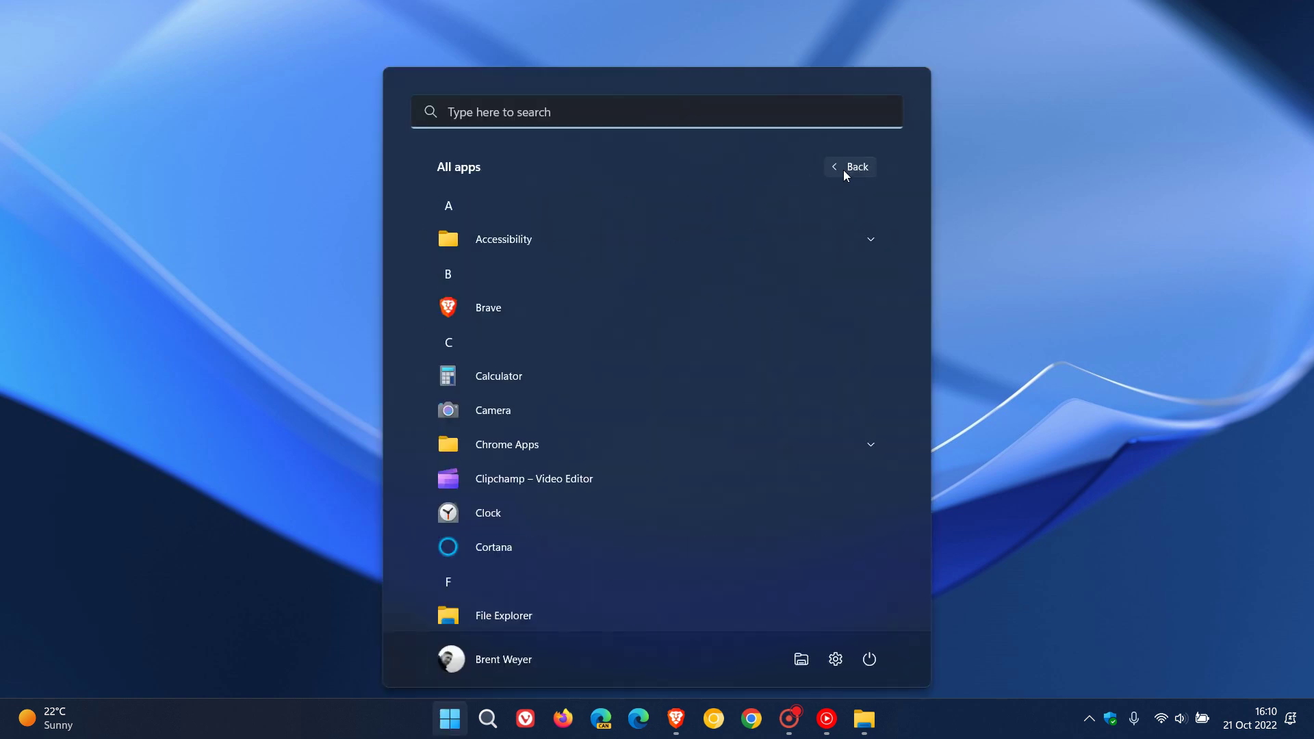
pyautogui.scroll(-5, 706, 309)
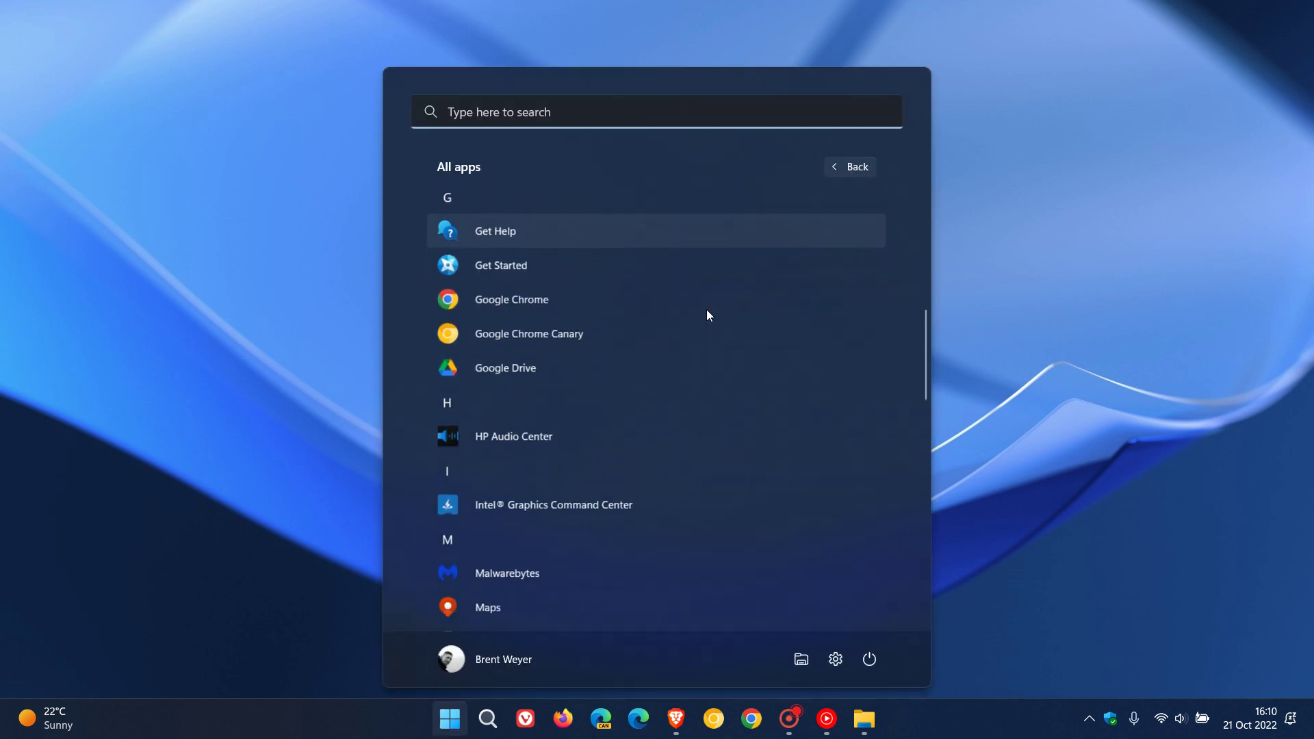
pyautogui.scroll(-6, 706, 309)
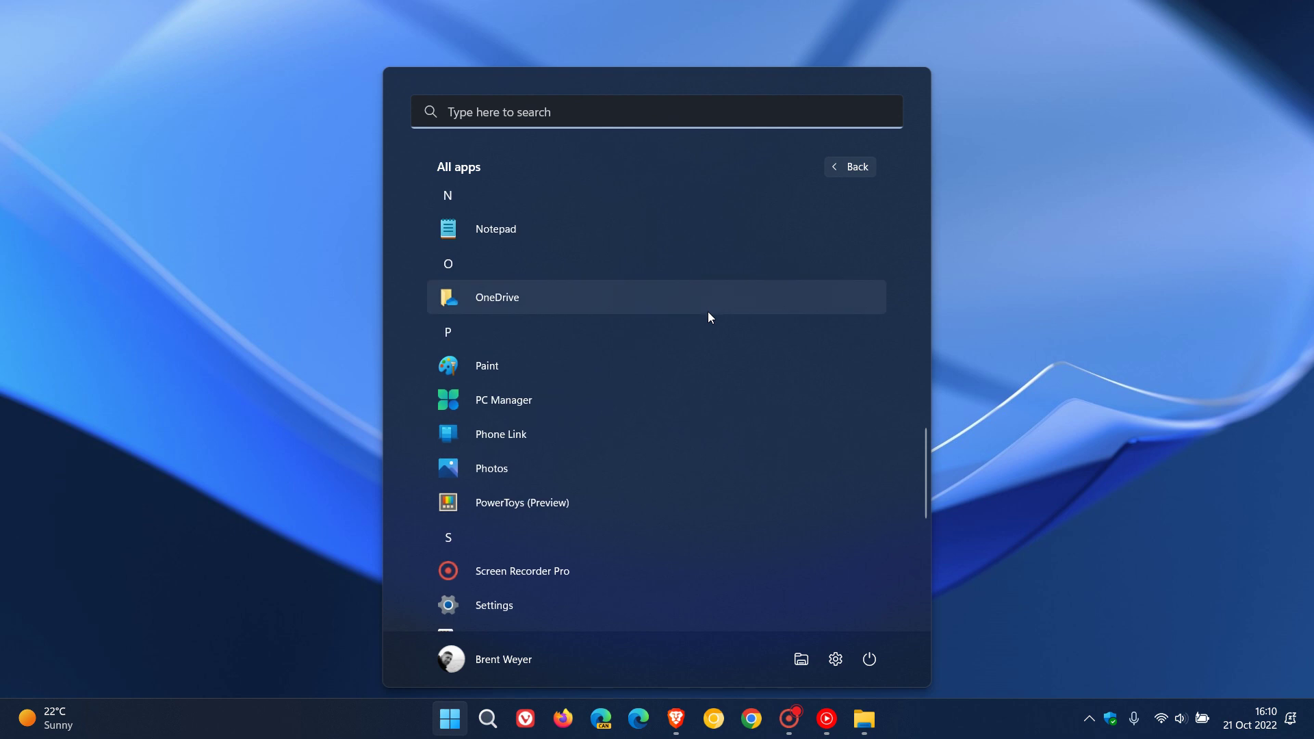
pyautogui.click(689, 401)
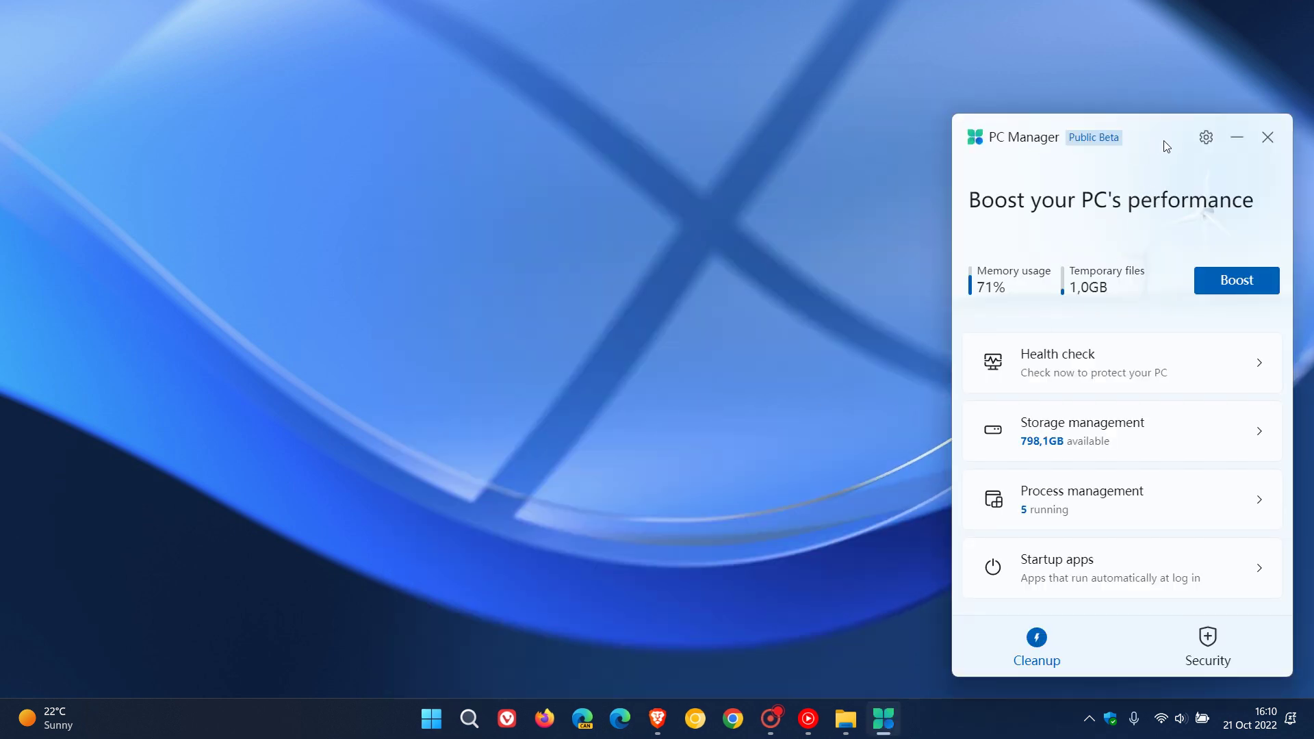
pyautogui.moveTo(1166, 146); pyautogui.dragTo(728, 98)
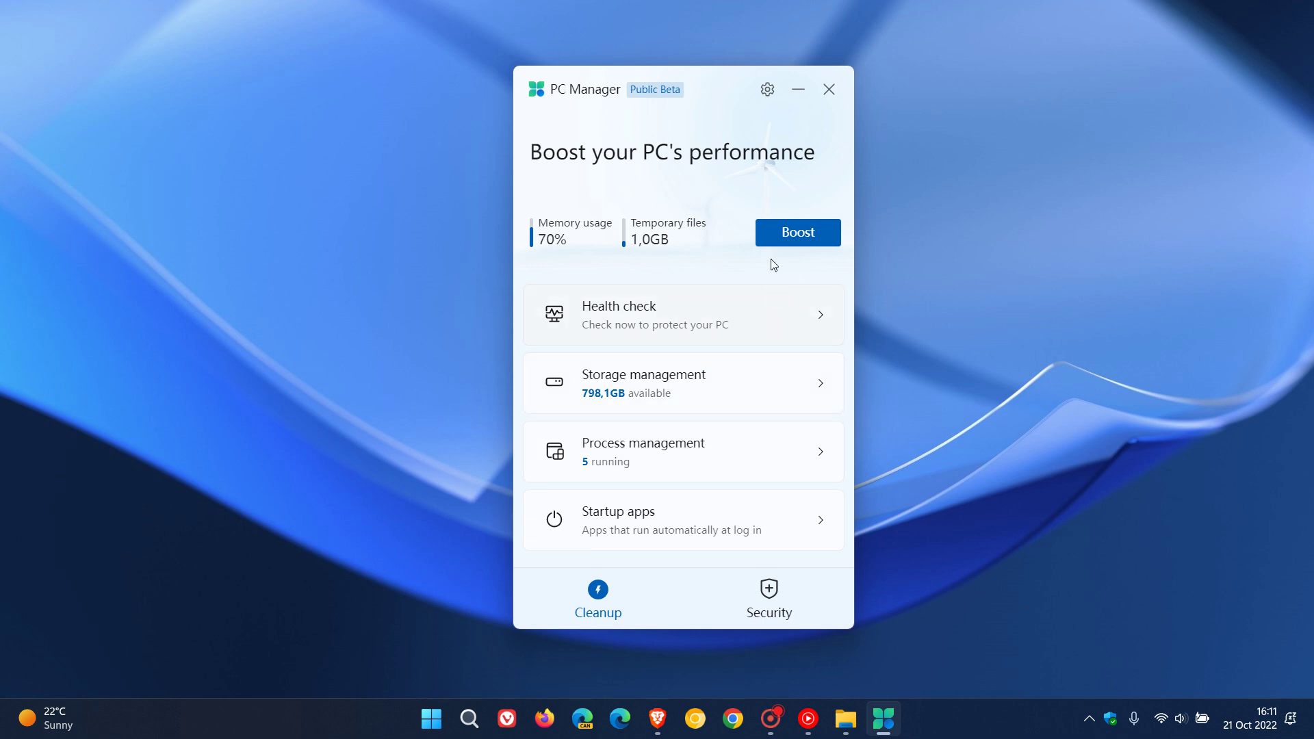
# - Open PC Manager's Settings from the options menu, then close it again
pyautogui.click(768, 92)
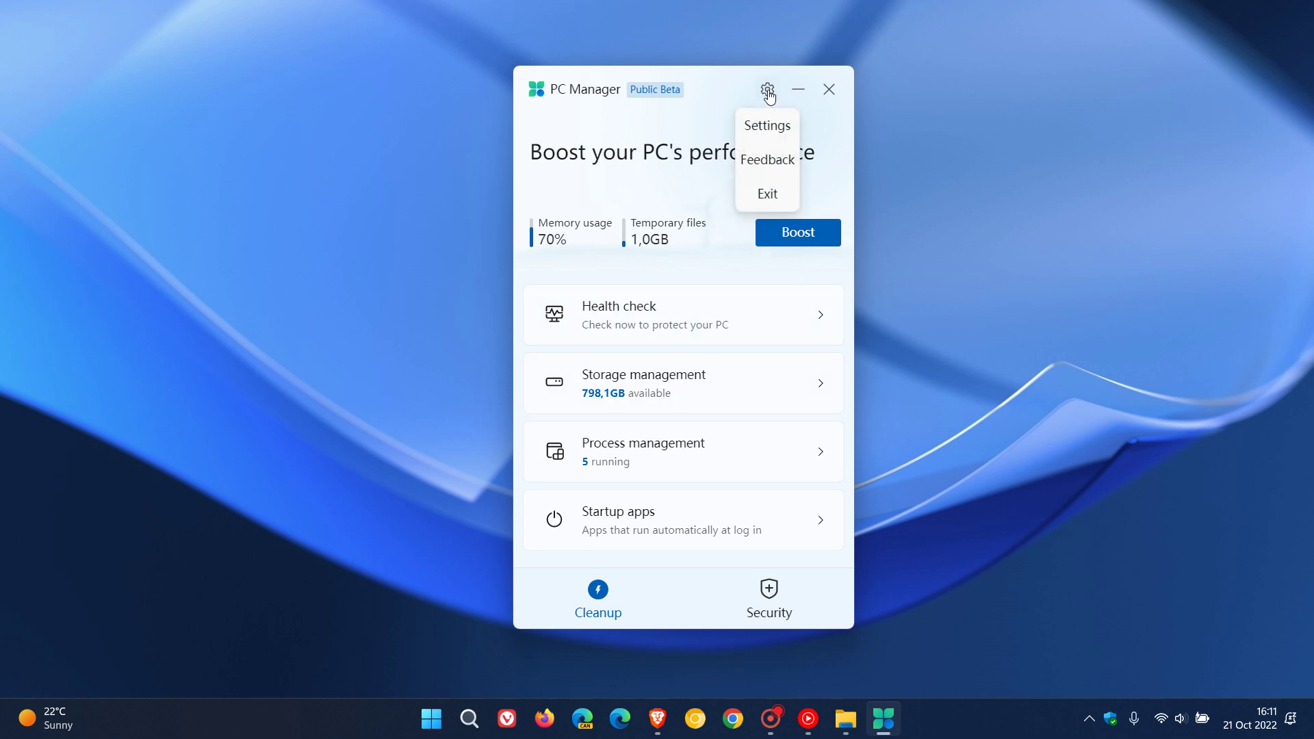
pyautogui.click(763, 126)
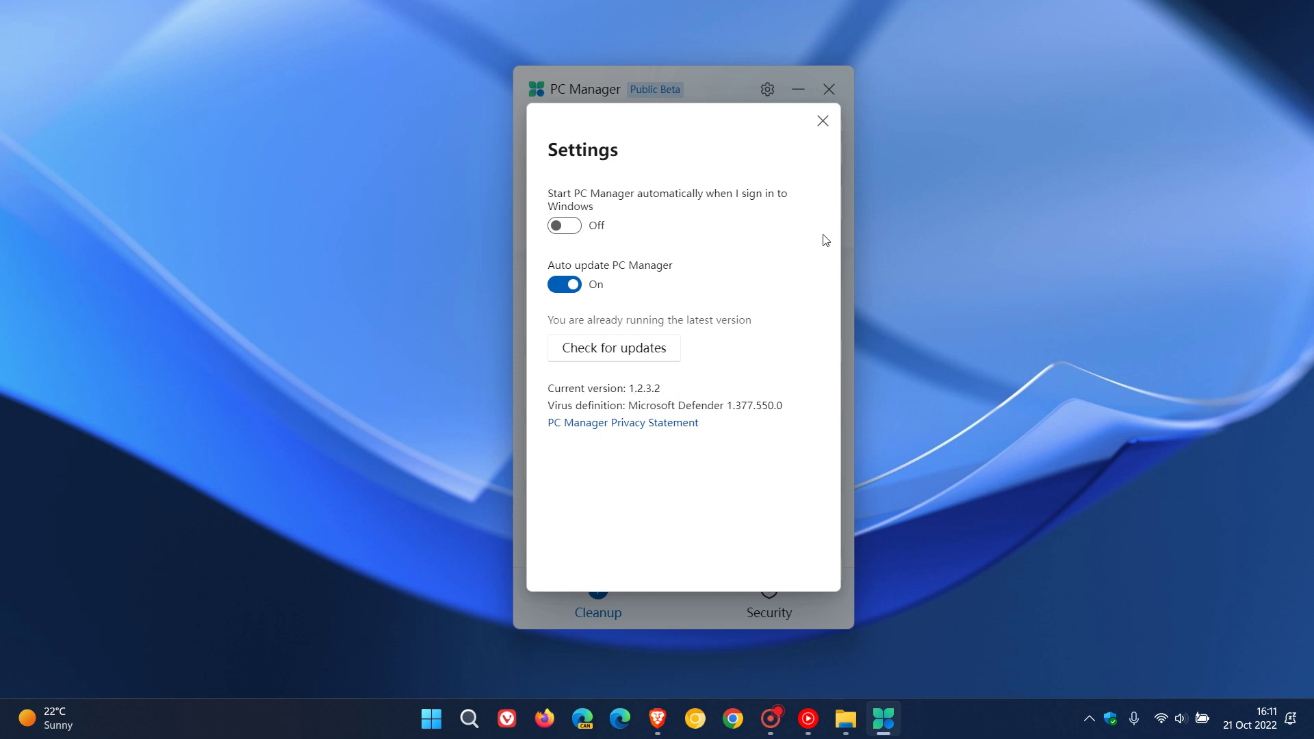
pyautogui.click(824, 122)
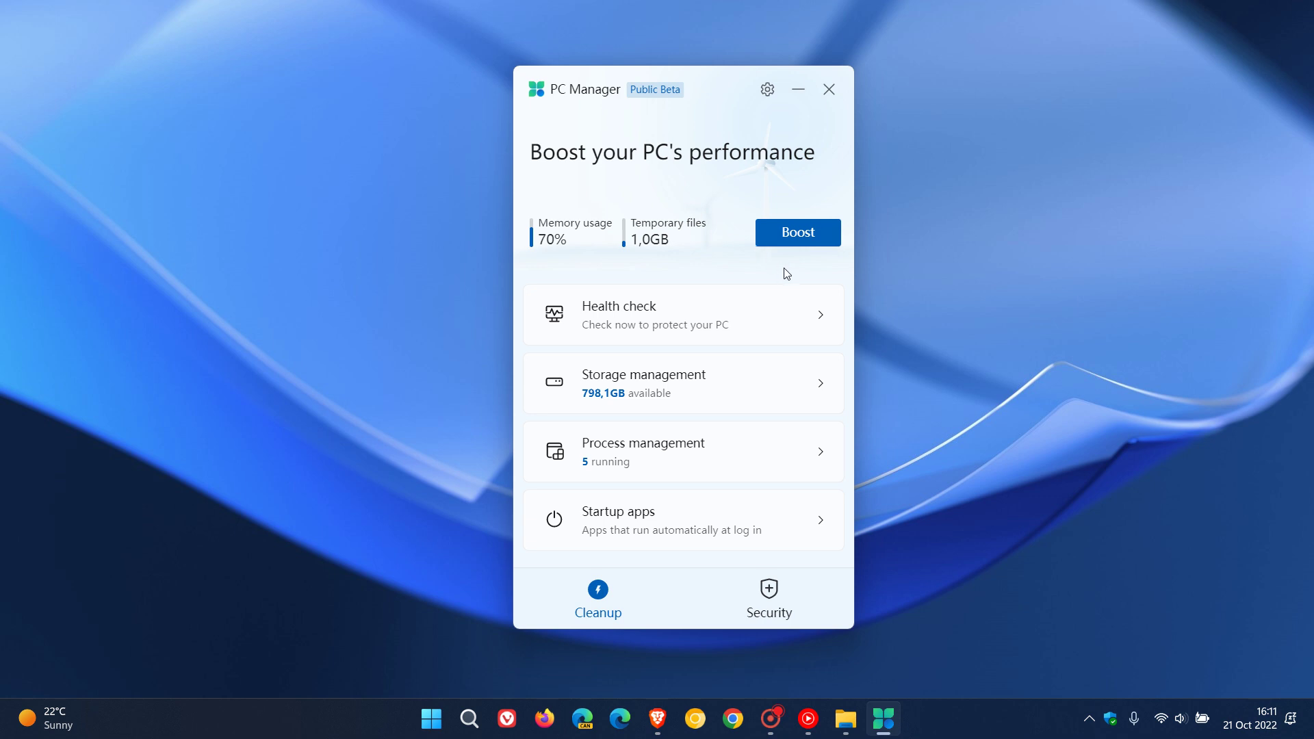
# - Run a health check, review the 1.0 GB of cleanup items, and go back home
pyautogui.click(722, 305)
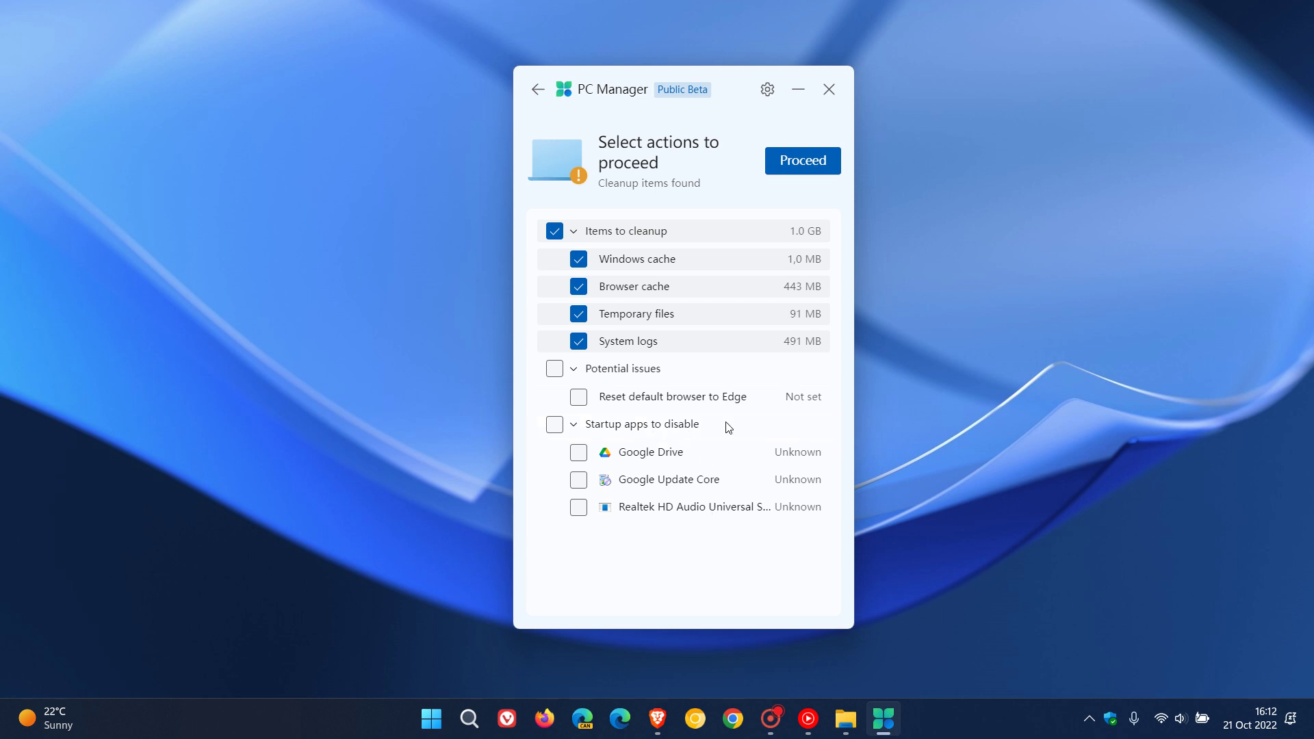
pyautogui.click(539, 91)
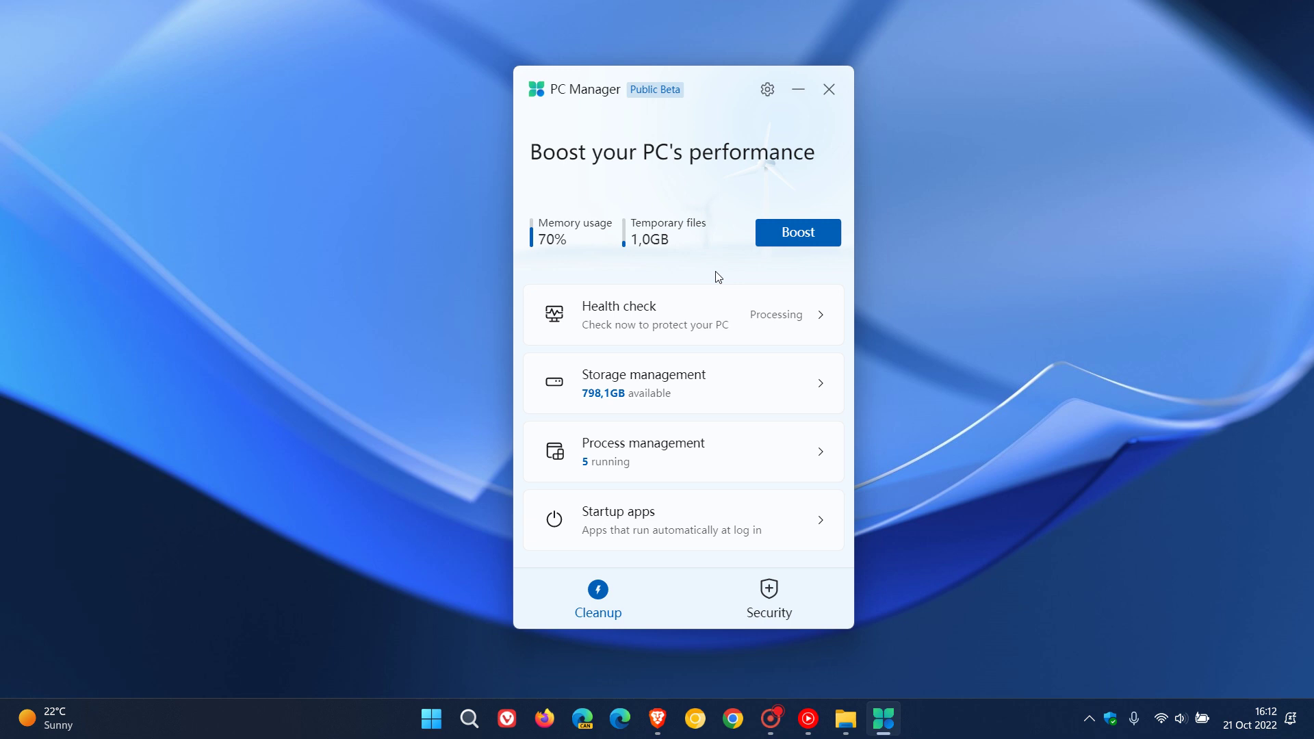
pyautogui.click(713, 391)
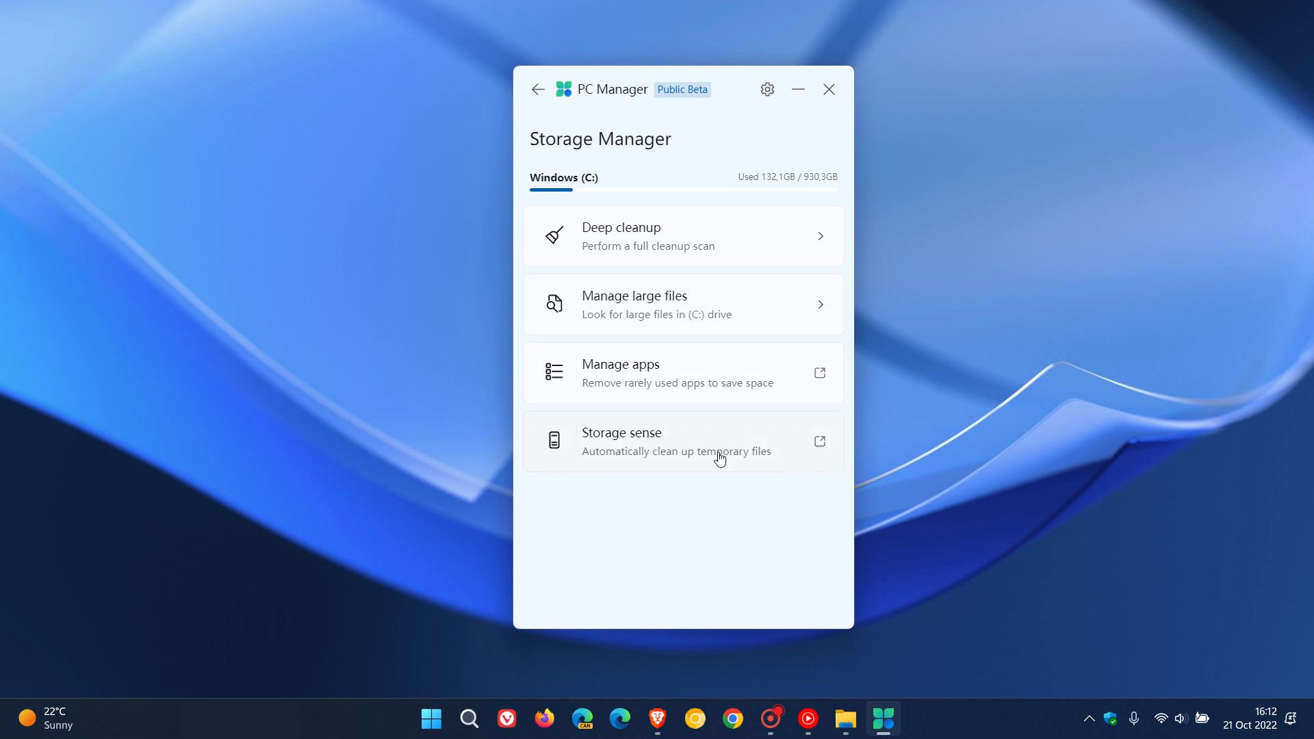
pyautogui.click(714, 371)
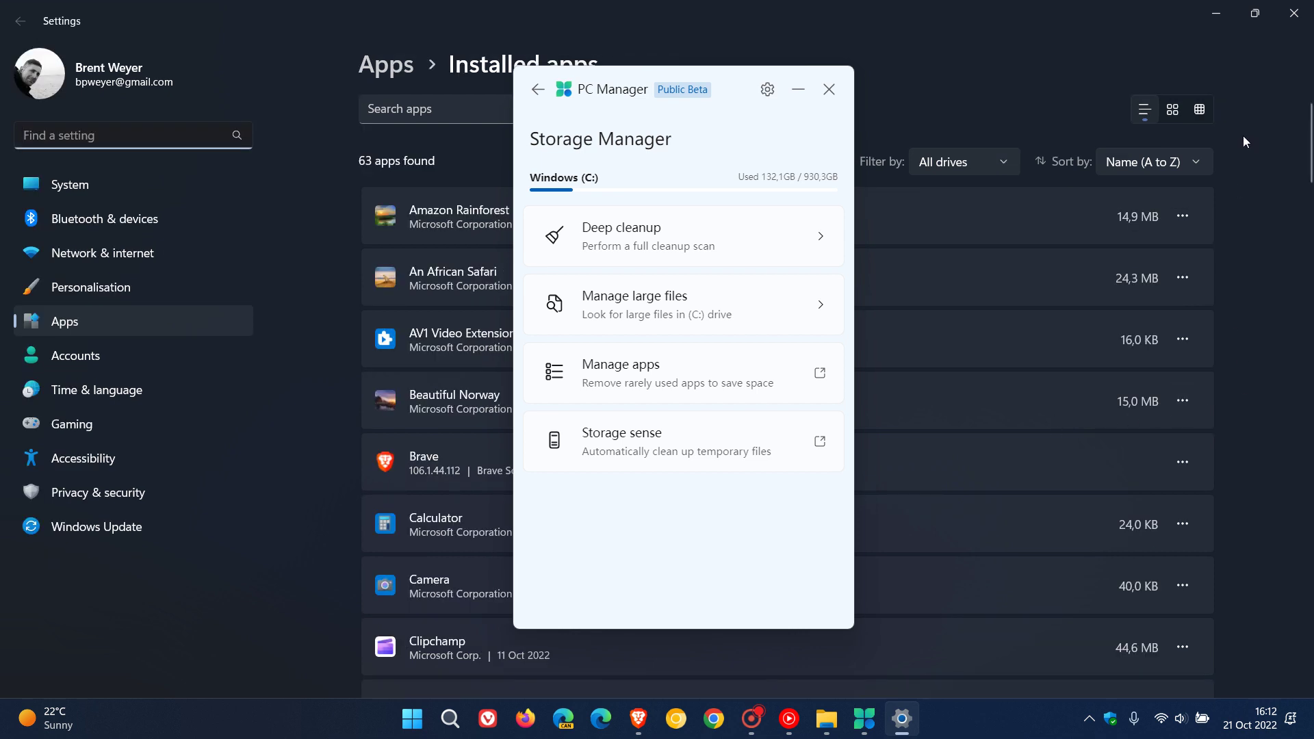
pyautogui.click(1294, 13)
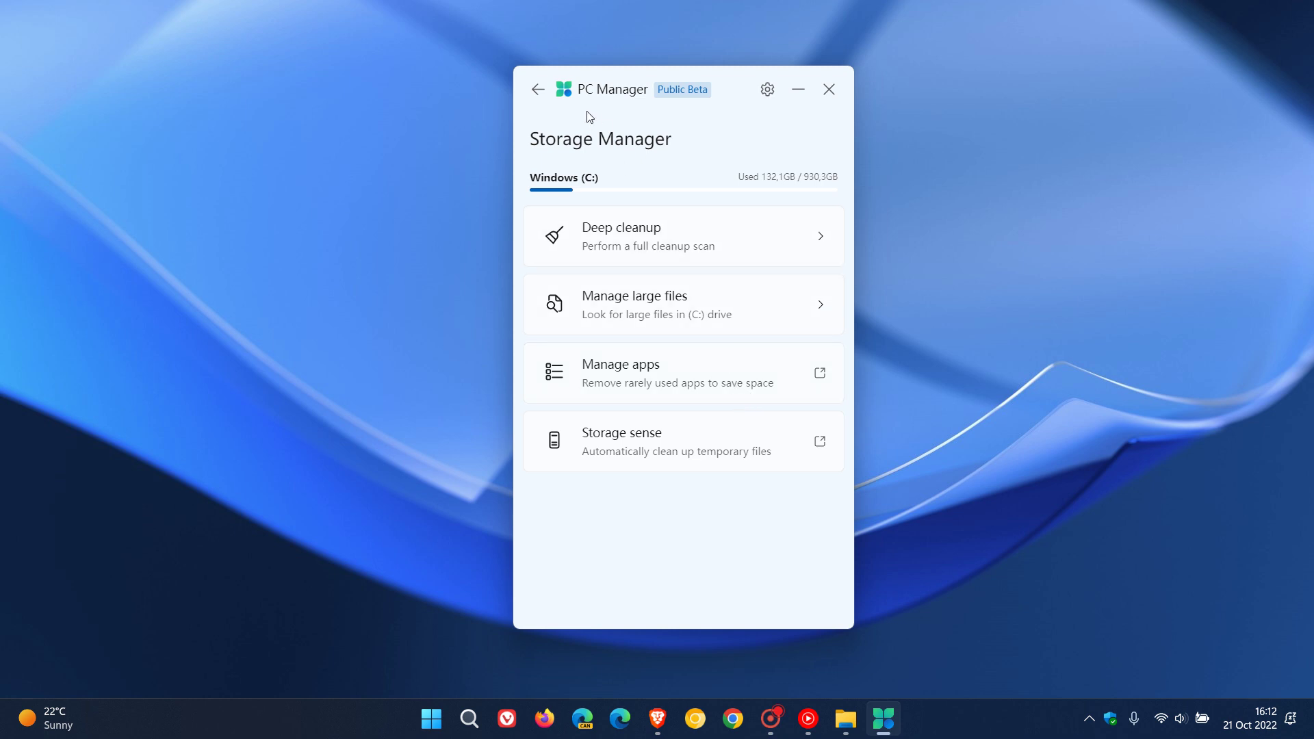
pyautogui.click(536, 91)
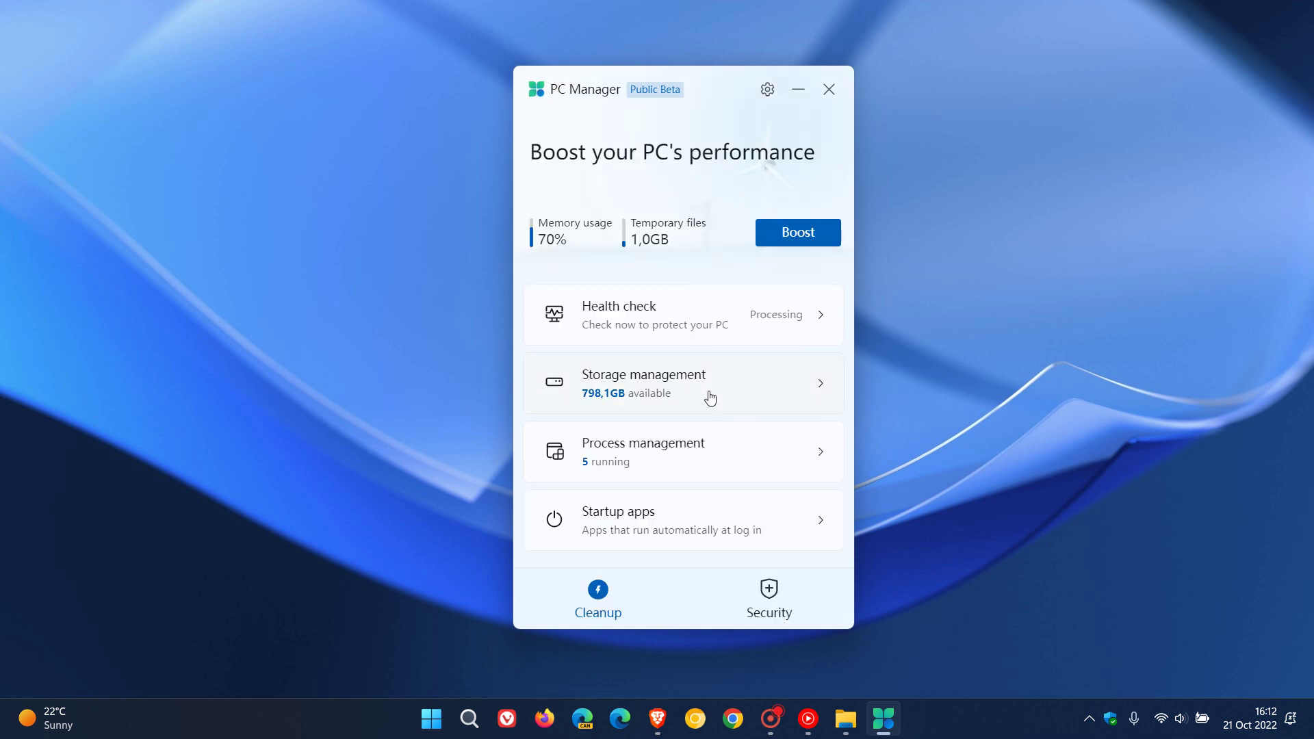
pyautogui.click(716, 454)
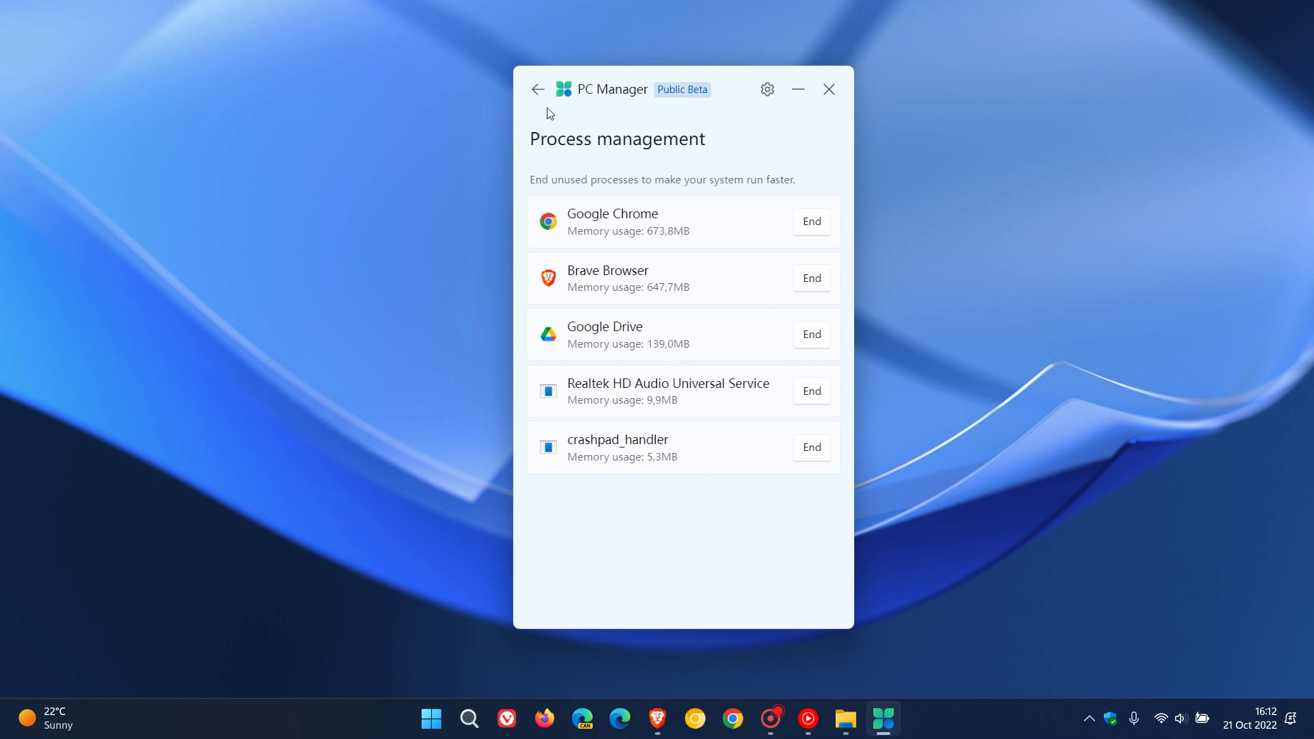
pyautogui.click(538, 91)
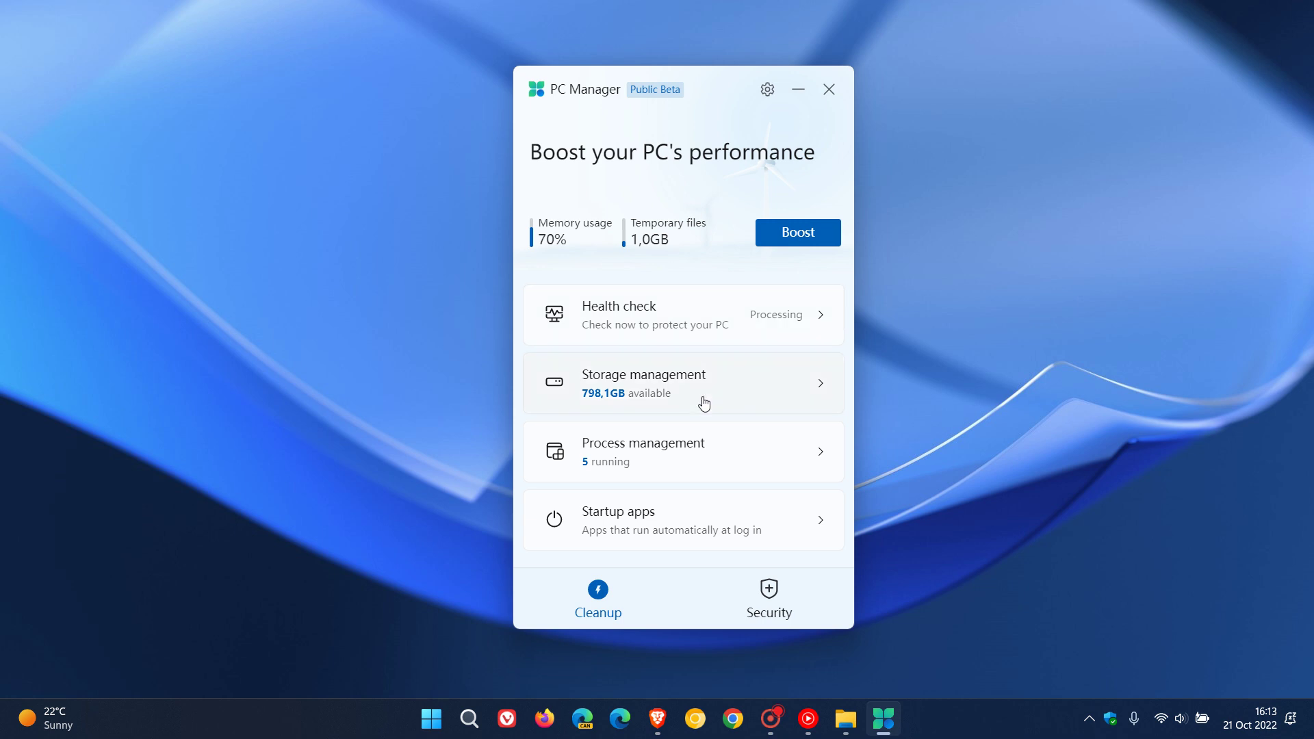
pyautogui.click(694, 522)
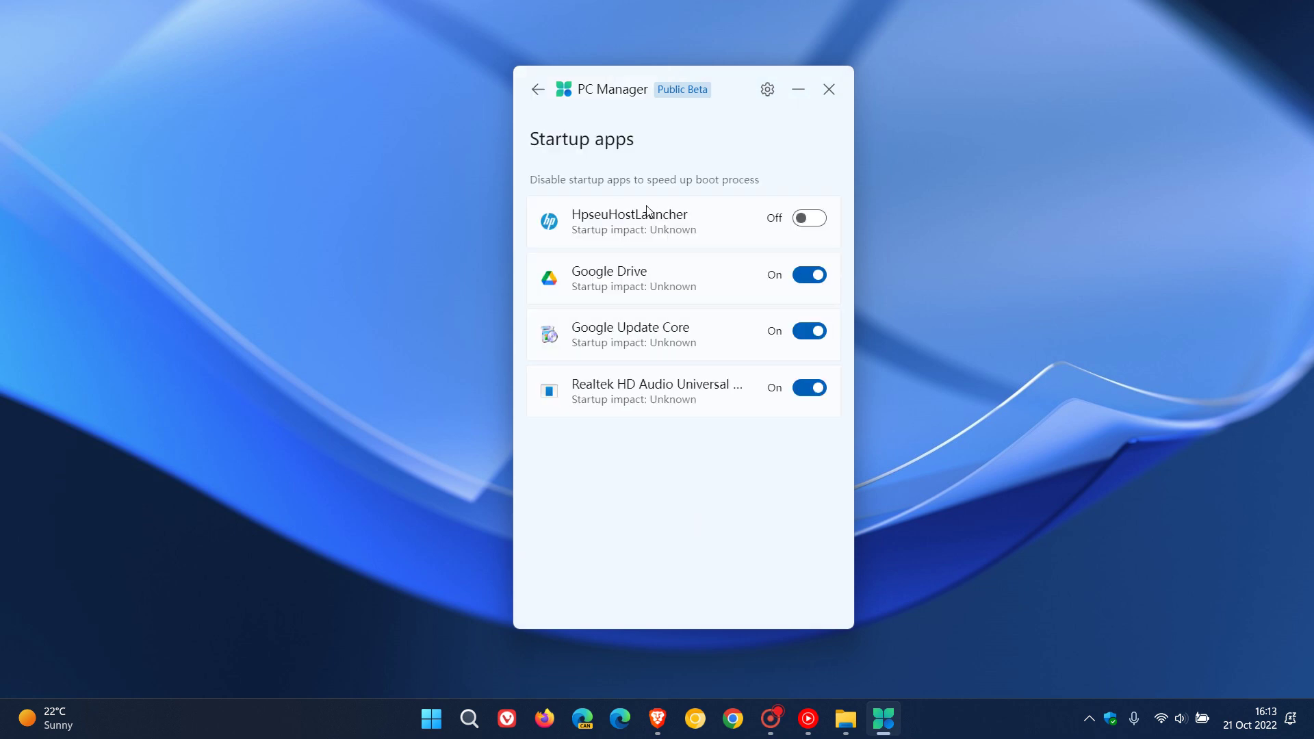
pyautogui.click(541, 91)
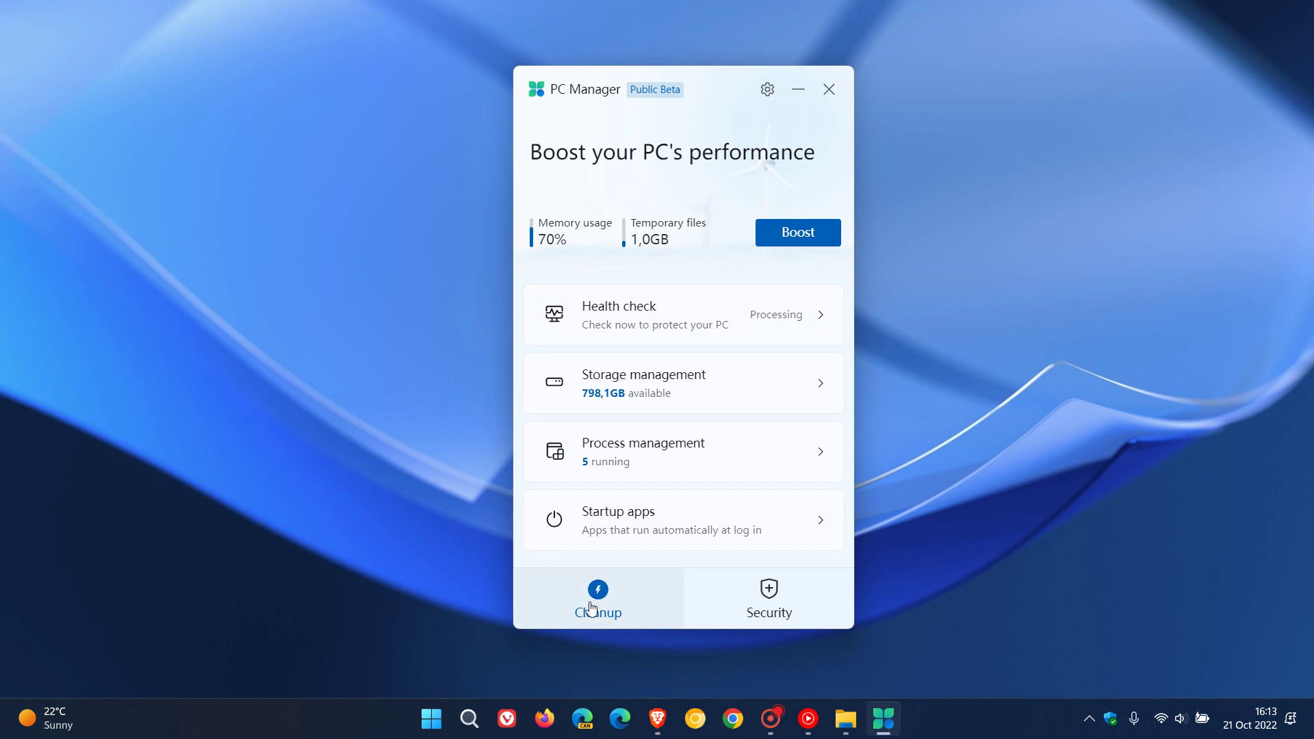
# - On the Security page, start a threat scan and view Windows Update and Browser Protection status
pyautogui.click(767, 595)
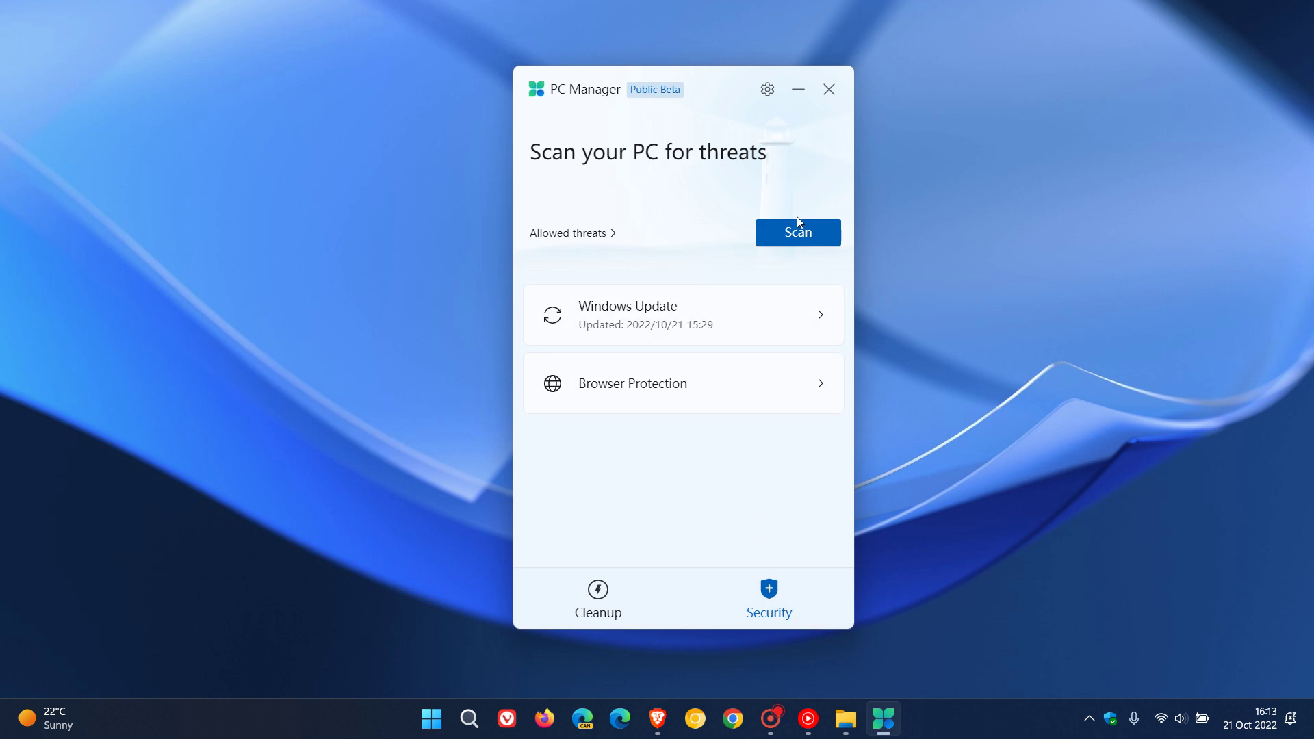
pyautogui.click(793, 242)
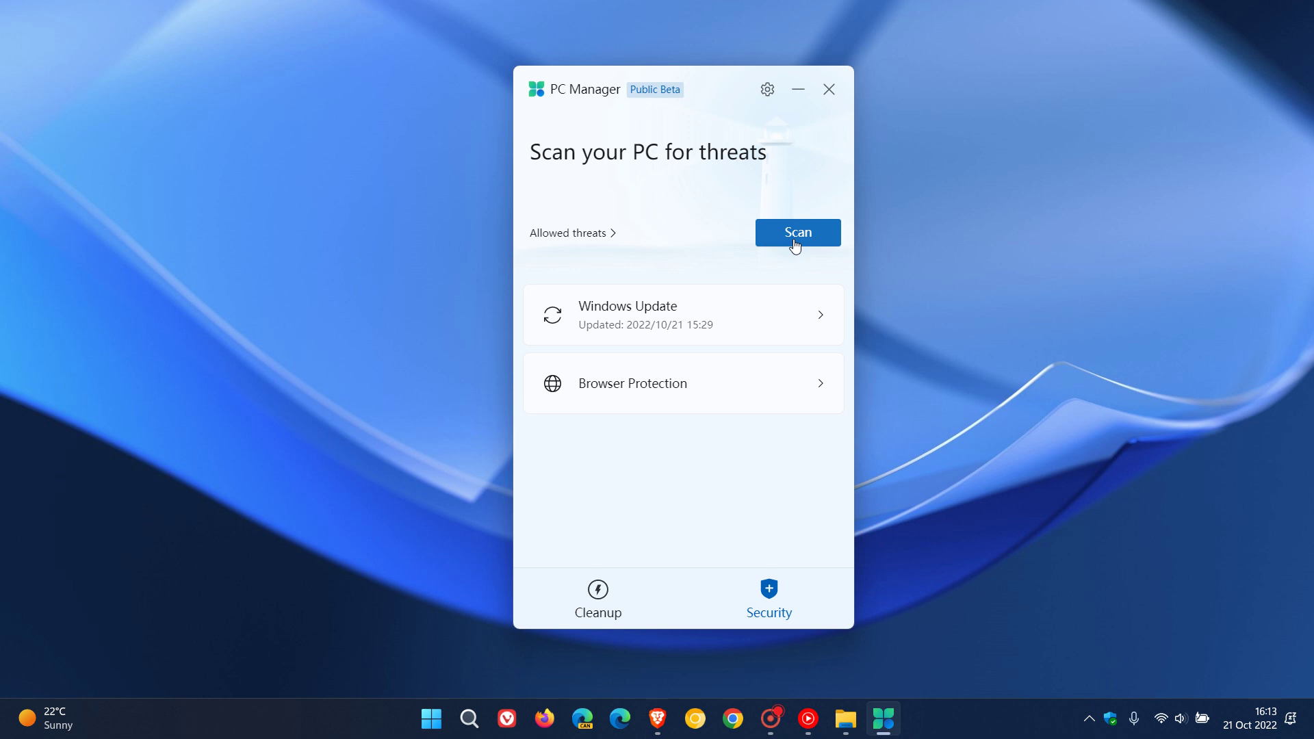
pyautogui.click(737, 323)
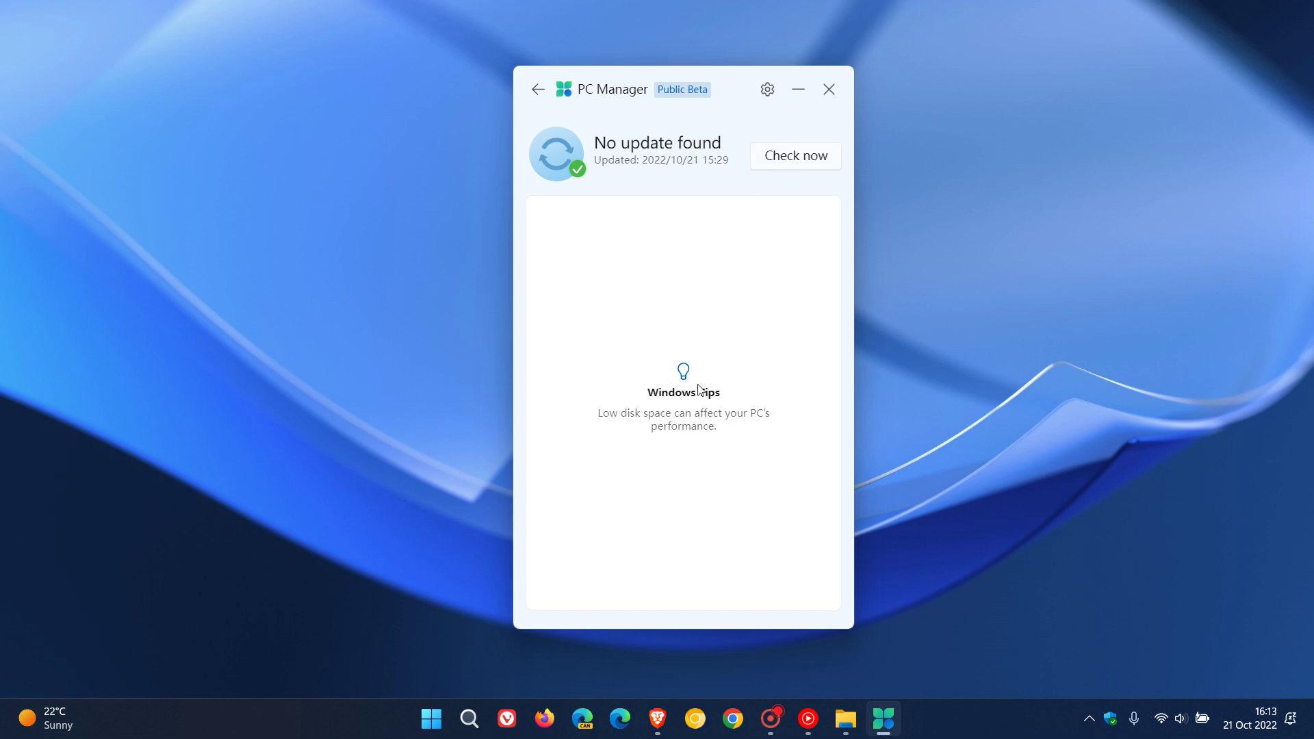
pyautogui.click(538, 89)
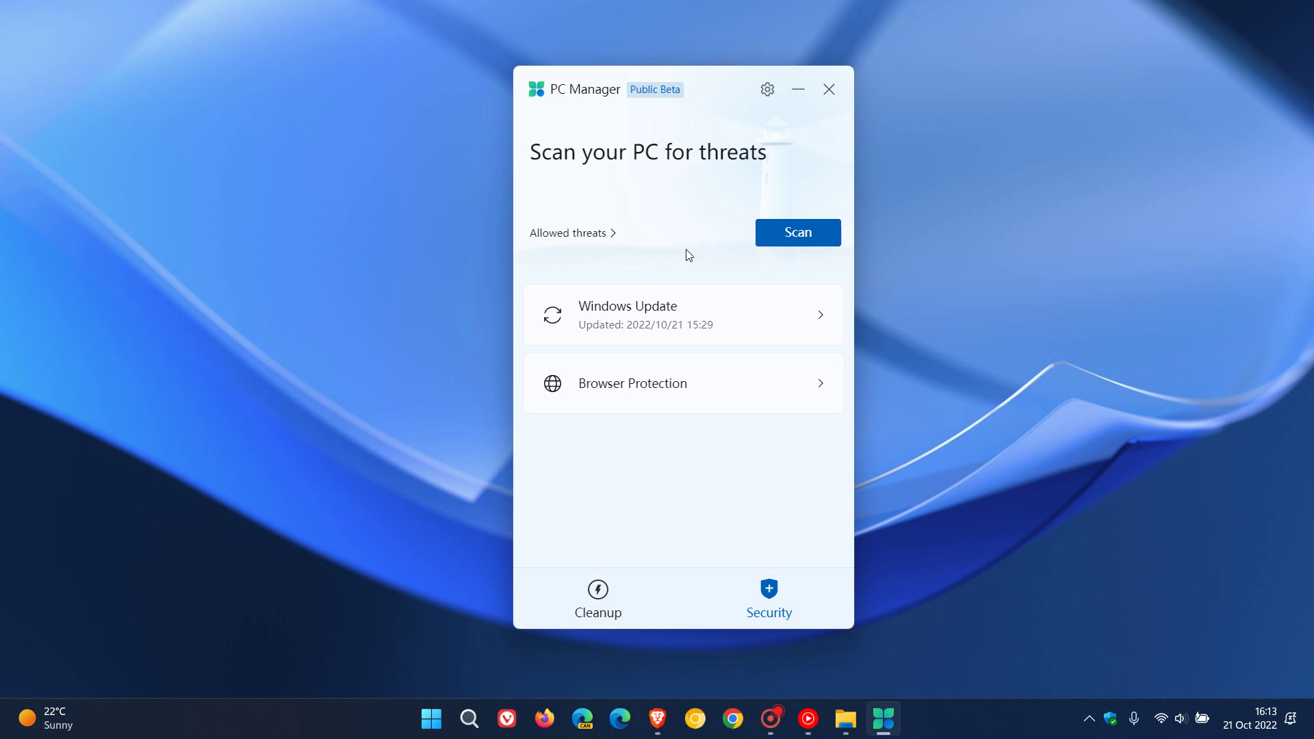
pyautogui.click(712, 403)
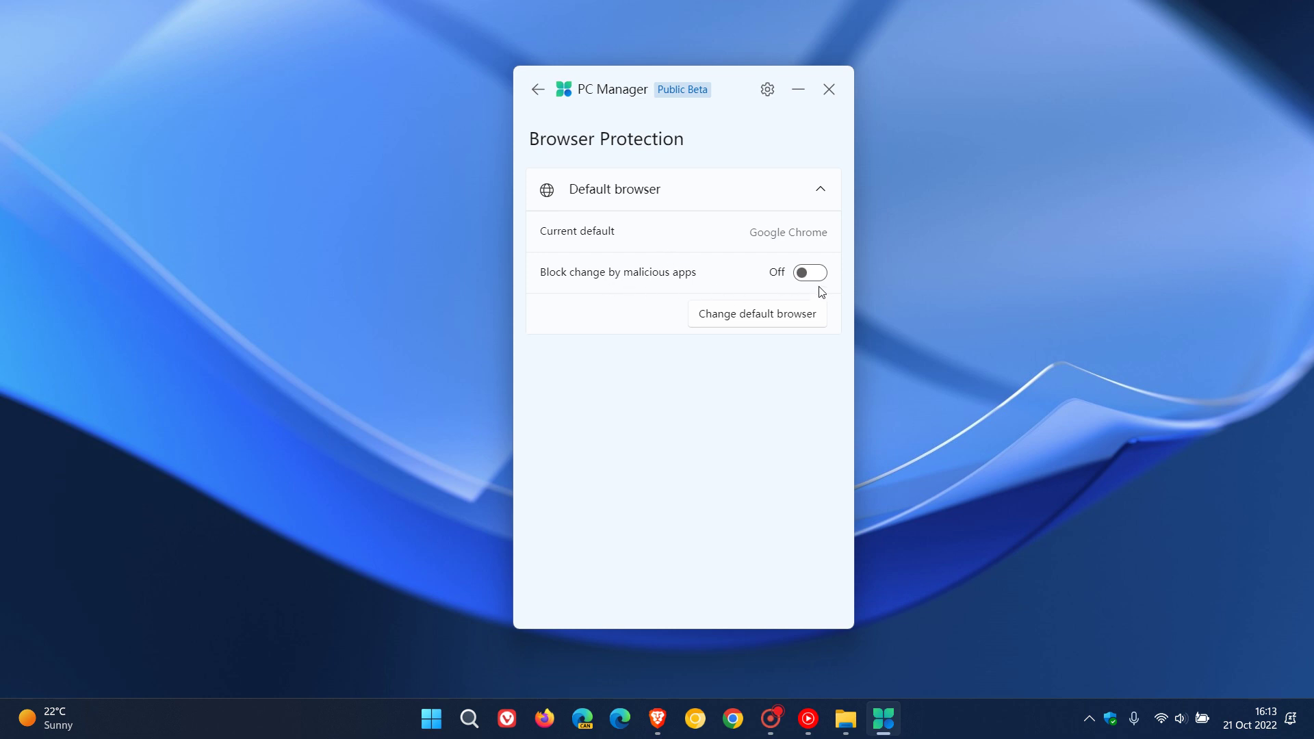
pyautogui.click(538, 89)
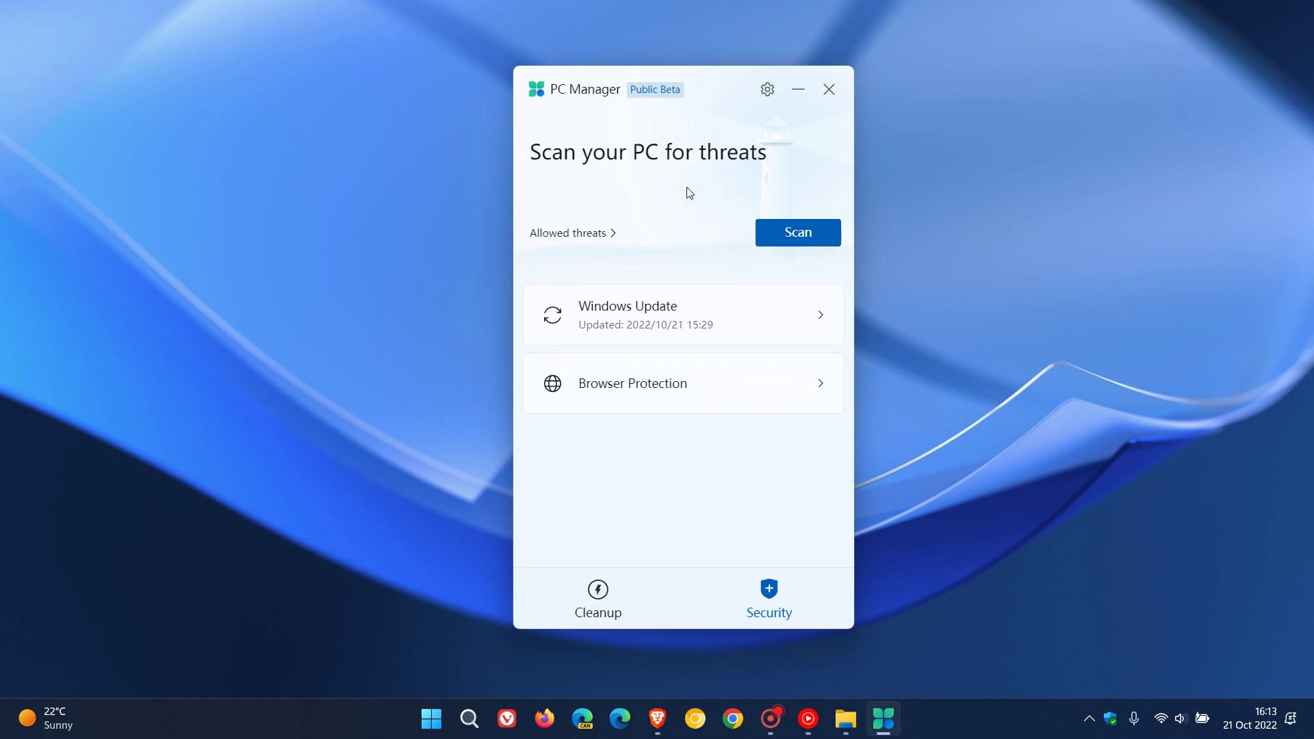
# - Switch back to the Cleanup tab and close PC Manager
pyautogui.click(603, 603)
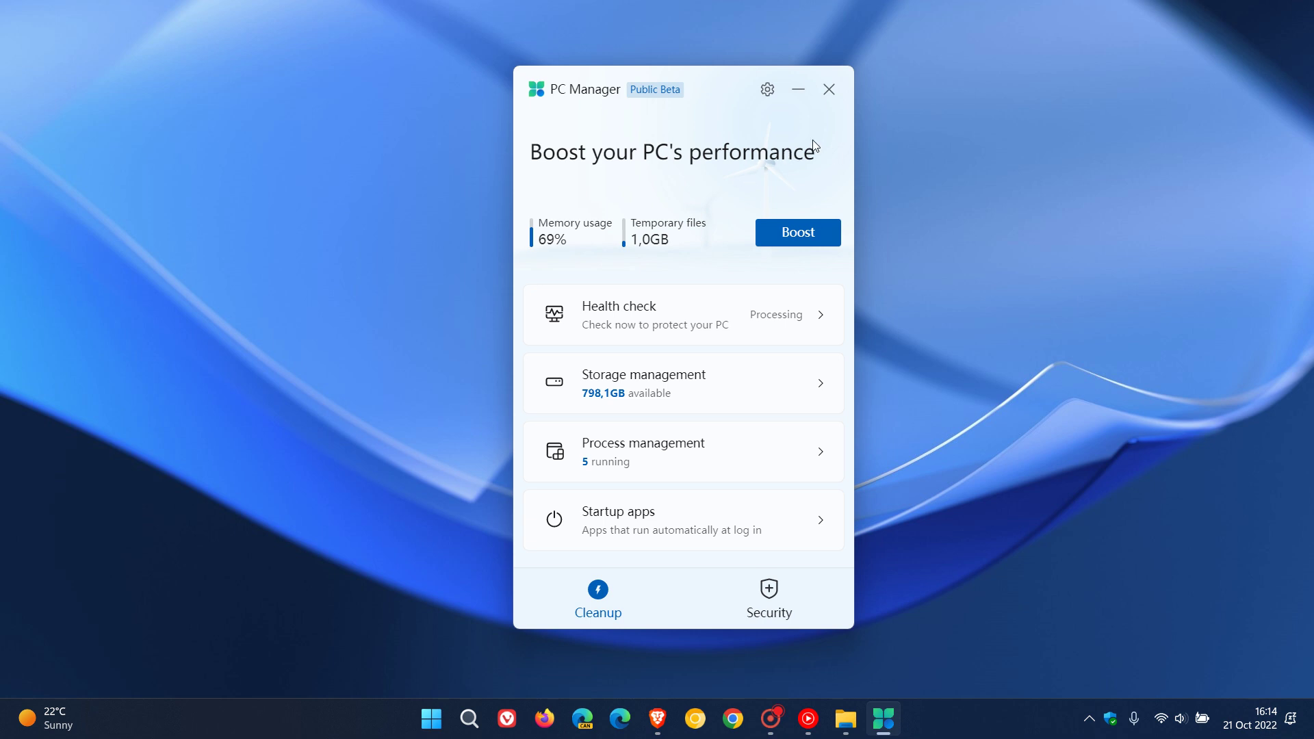
pyautogui.click(830, 89)
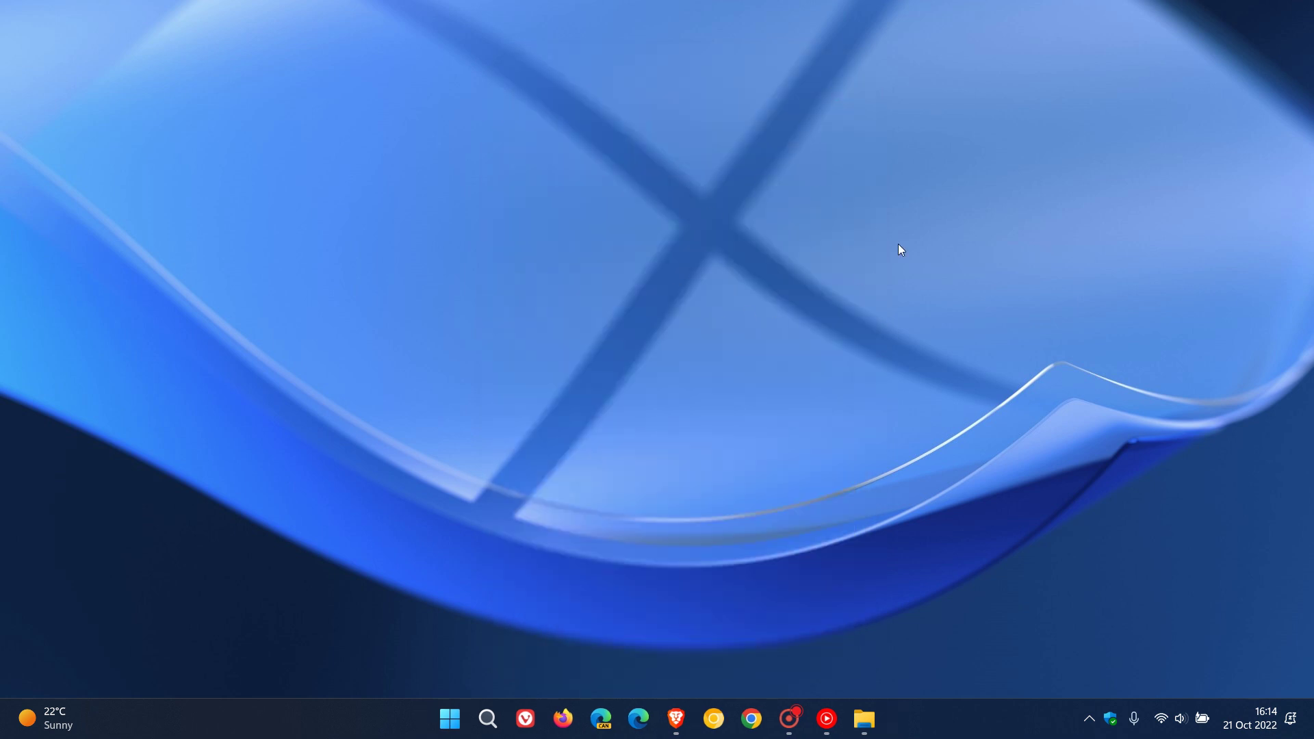